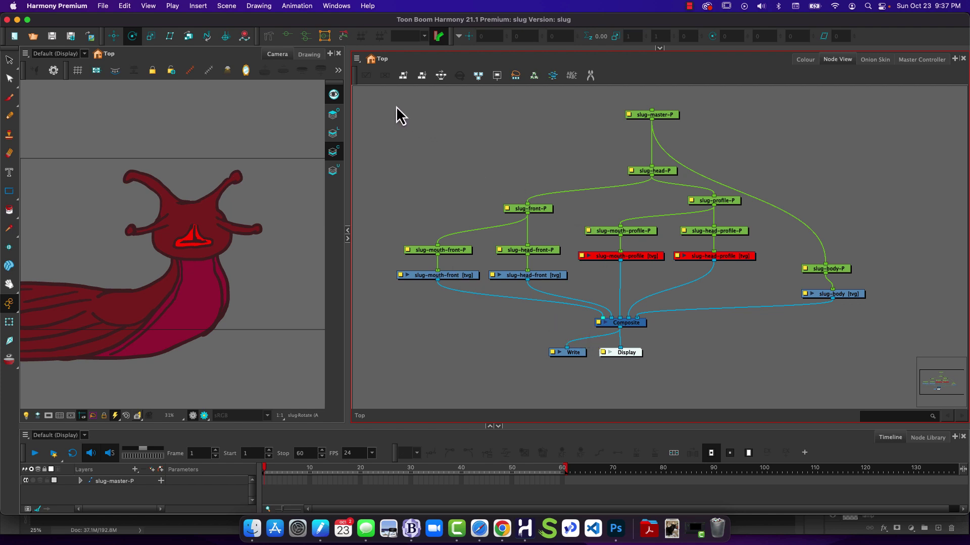
Step: Marquee-select all the slug rig nodes, from slug-master-P through the Composite, in the Node View
drag(396, 106, 850, 365)
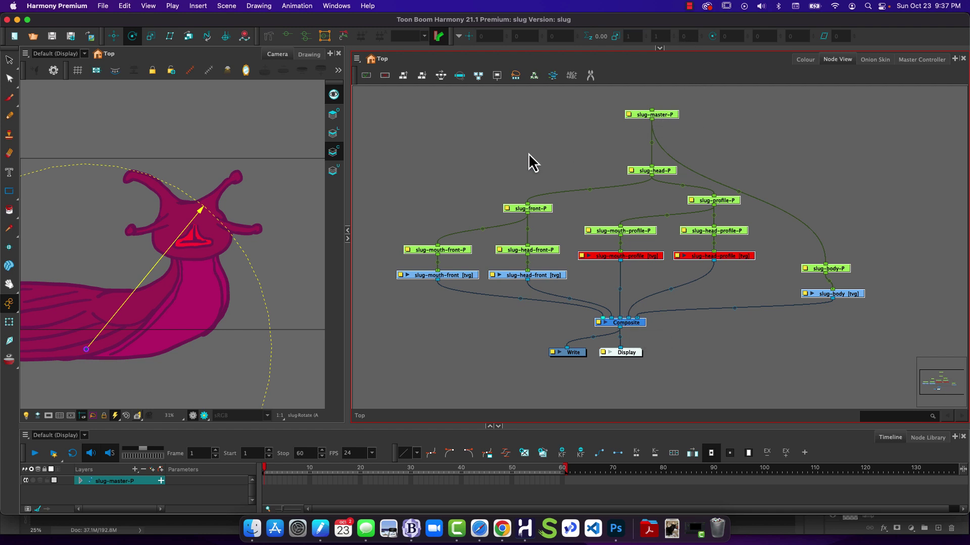
Step: Group the selected slug nodes with Group Selection and rename the group node slug-G
right_click(530, 138)
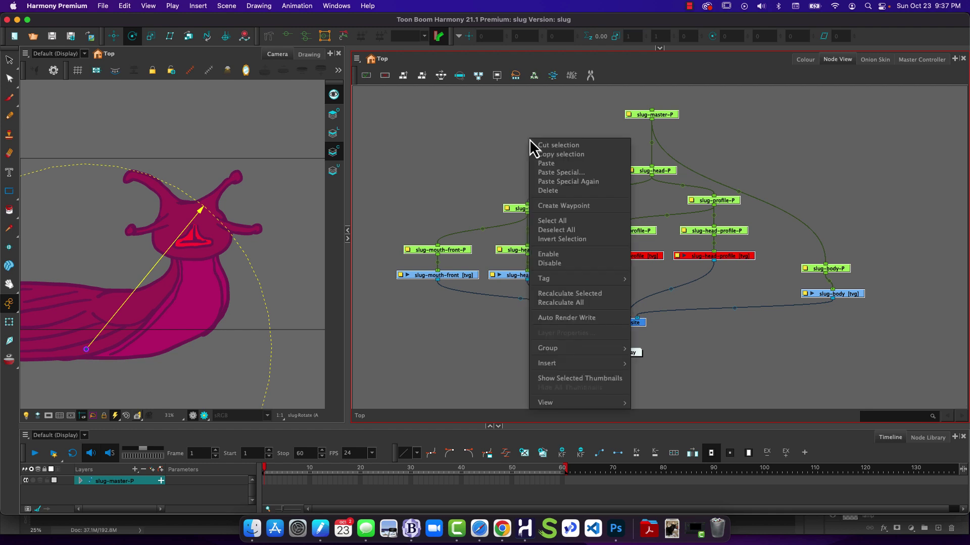
mouse_move(594, 349)
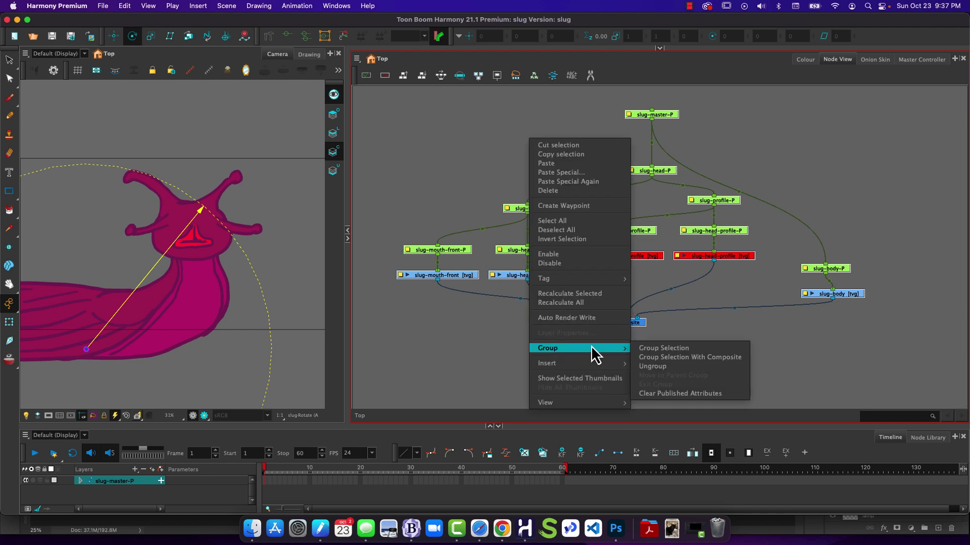
click(651, 350)
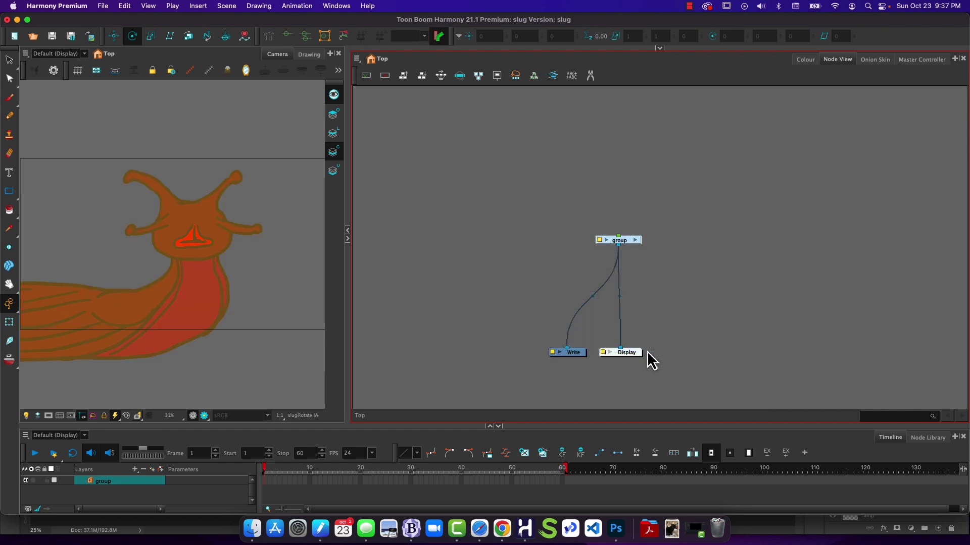
click(599, 241)
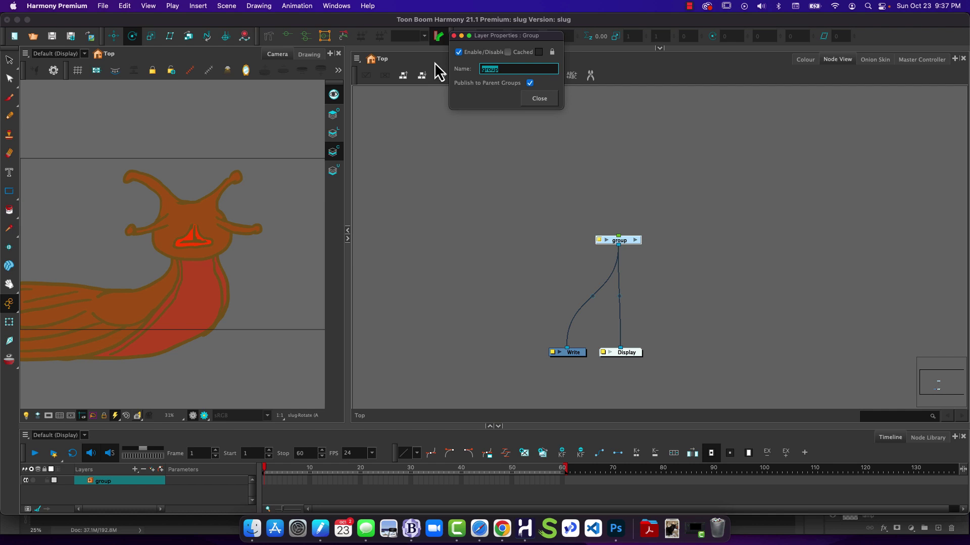
text(slug-G)
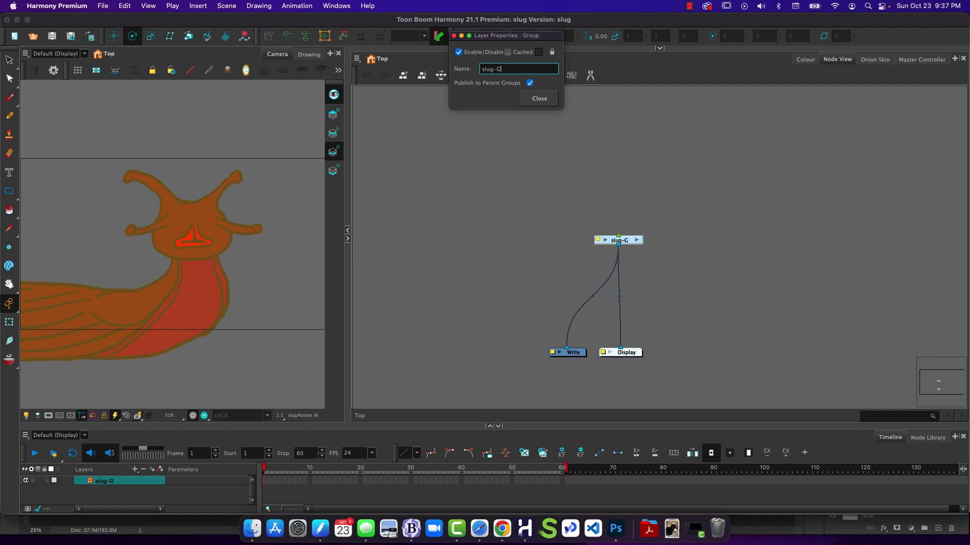
click(550, 100)
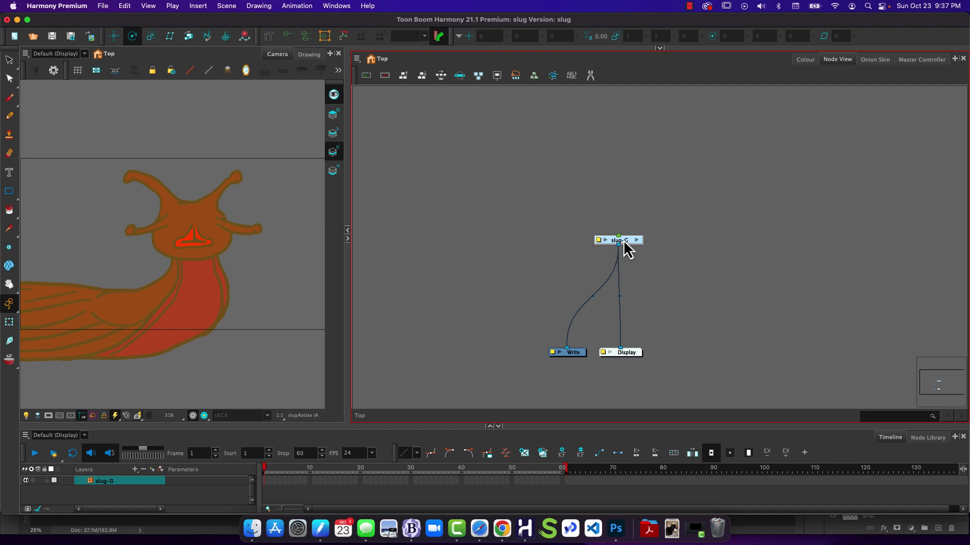
Step: Move the slug-G node slightly lower and keep it selected
drag(626, 245, 628, 280)
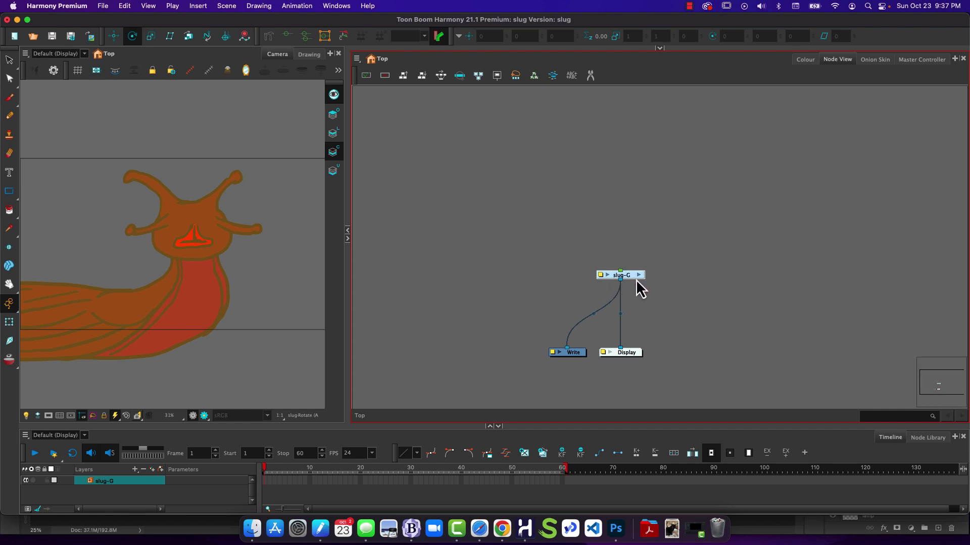
right_click(626, 277)
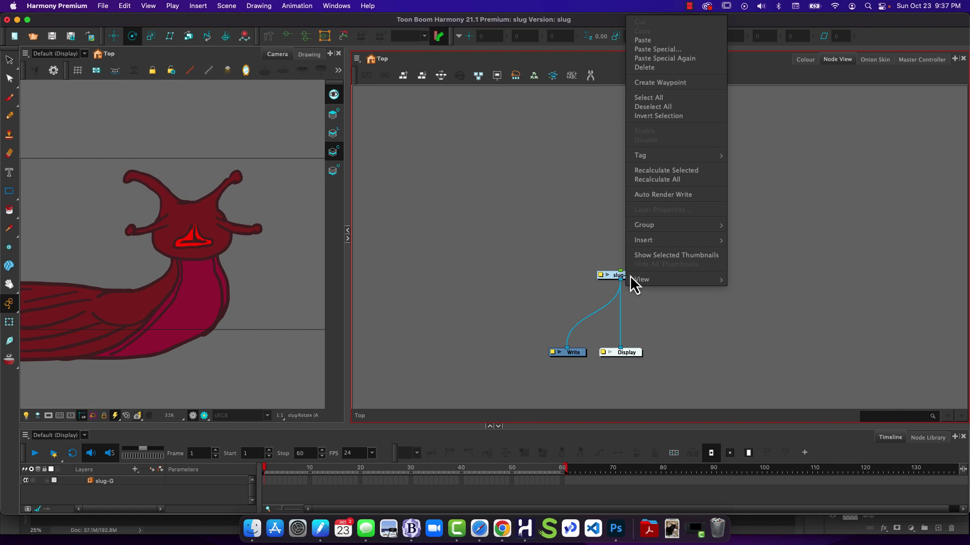
click(592, 209)
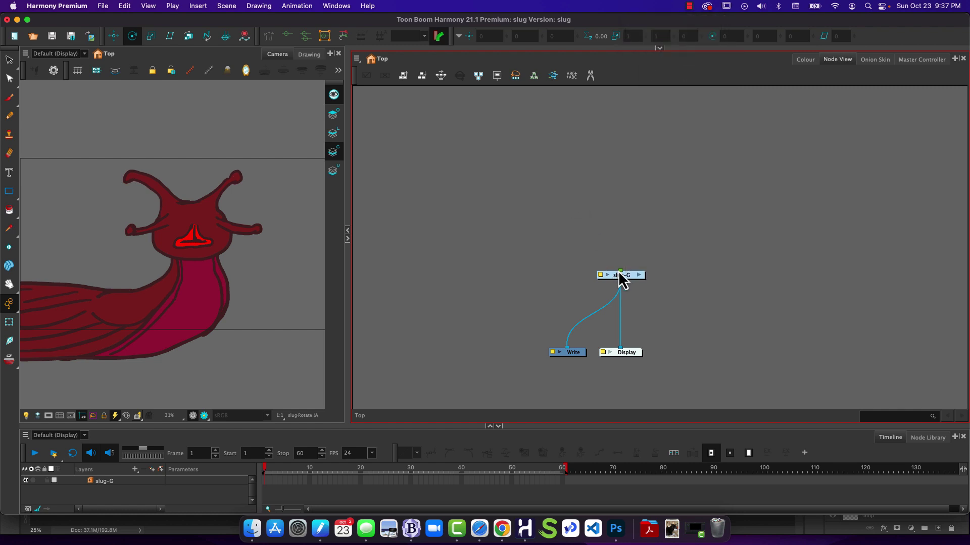
click(631, 279)
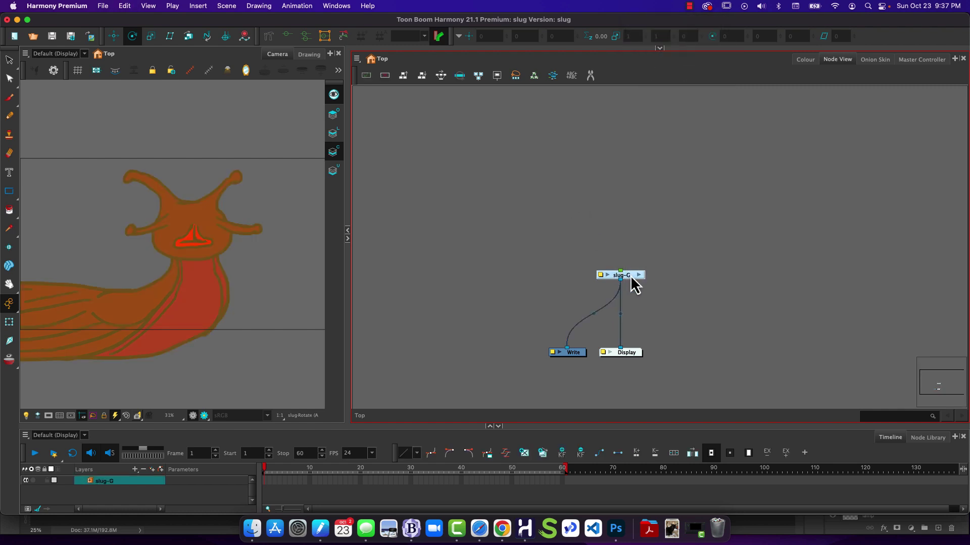
click(584, 178)
click(632, 283)
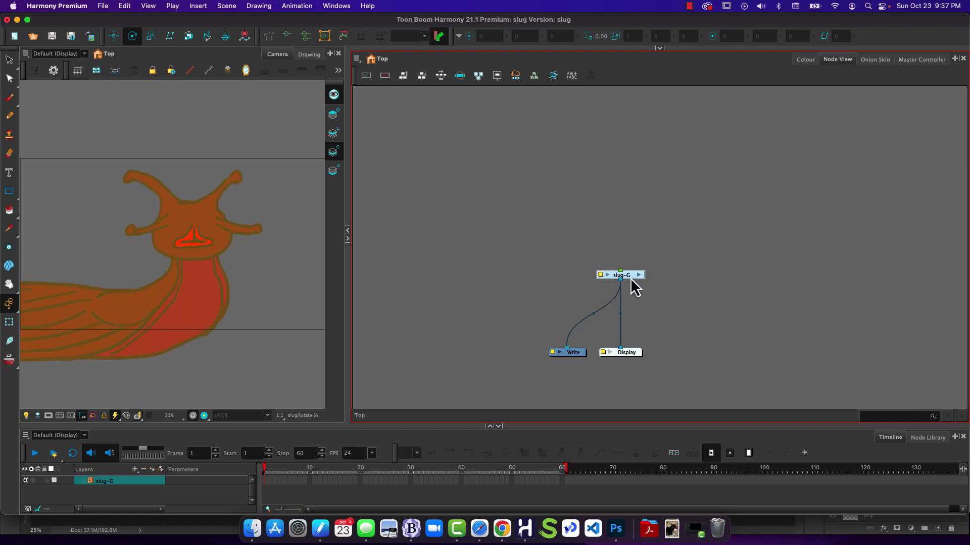
Step: Expand the collapsed Library panel beside the Node View
click(132, 6)
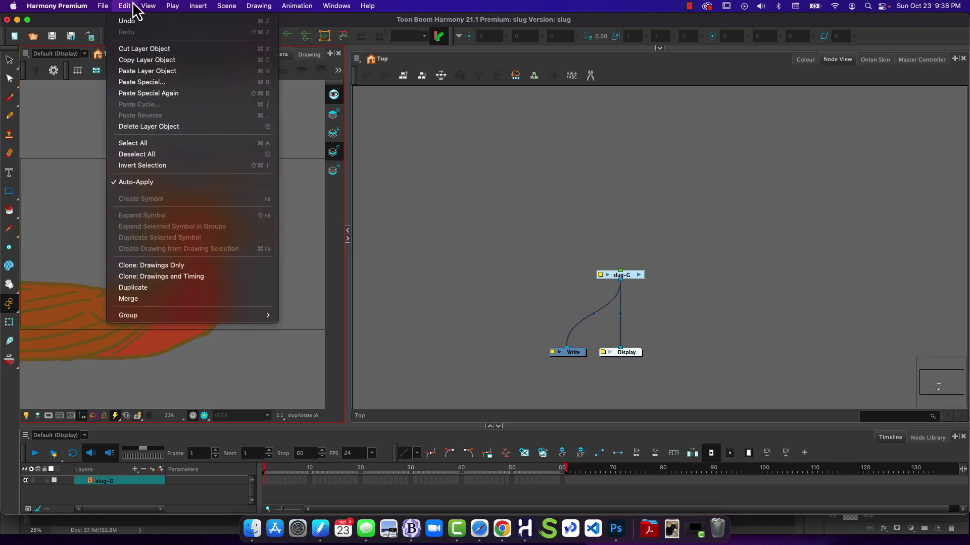
click(586, 163)
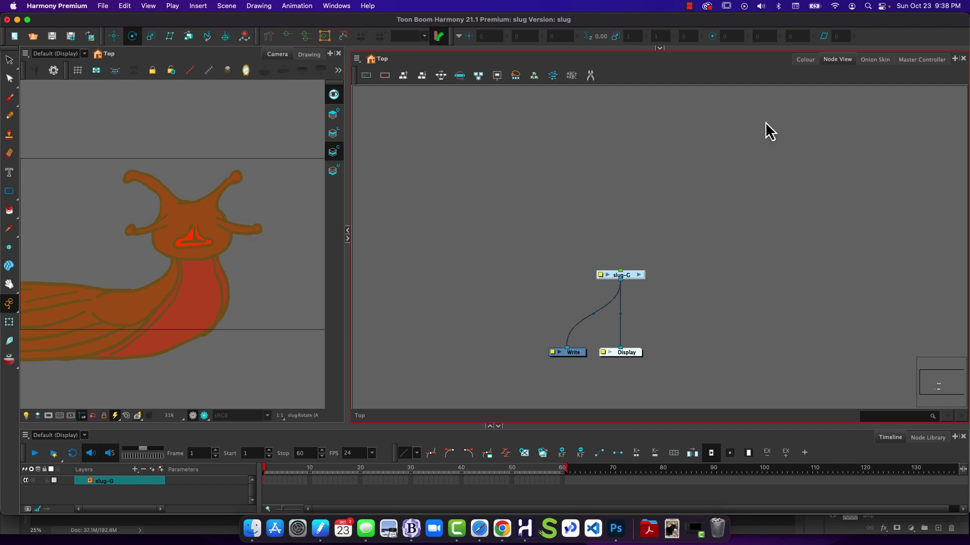
click(659, 48)
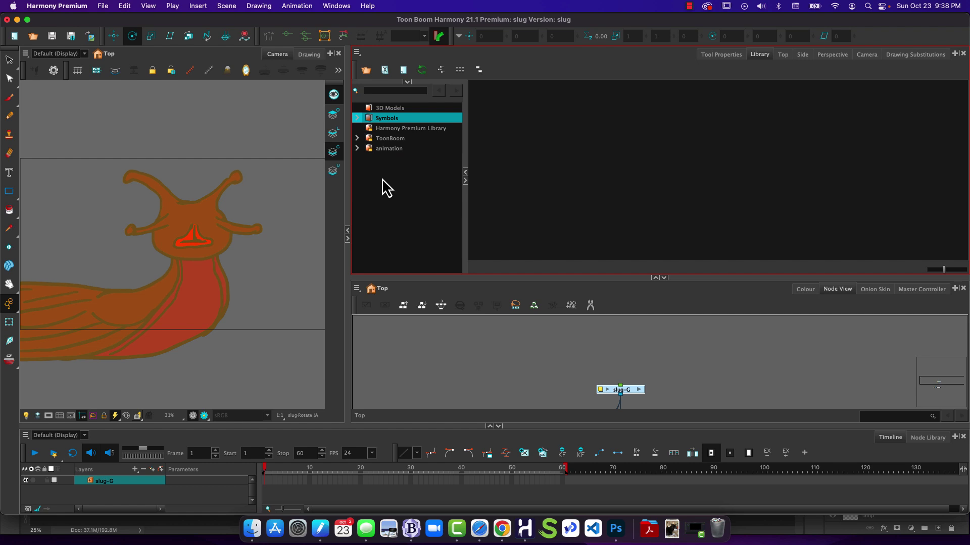
Step: Expand the animation library and drop slug-G onto its characters folder to create slug-G.tpl
right_click(380, 150)
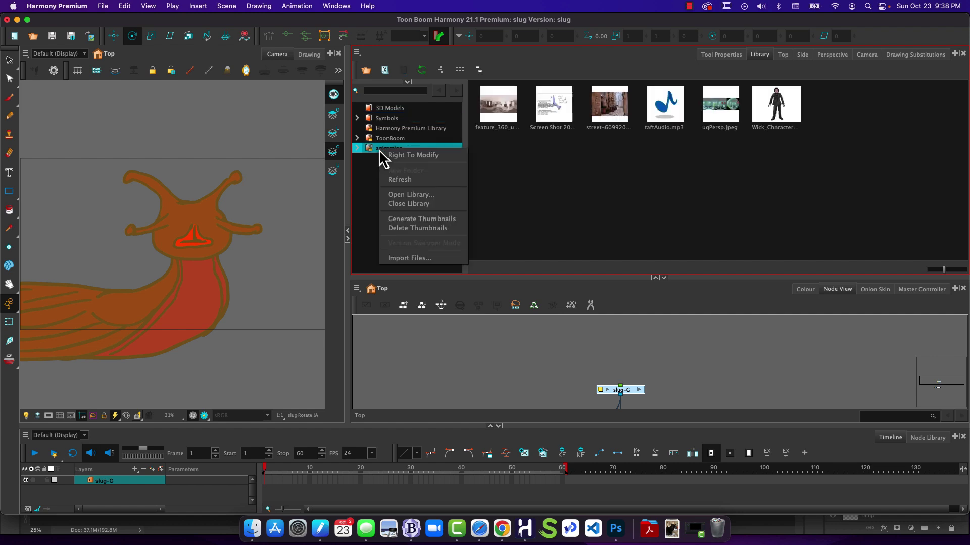
click(371, 175)
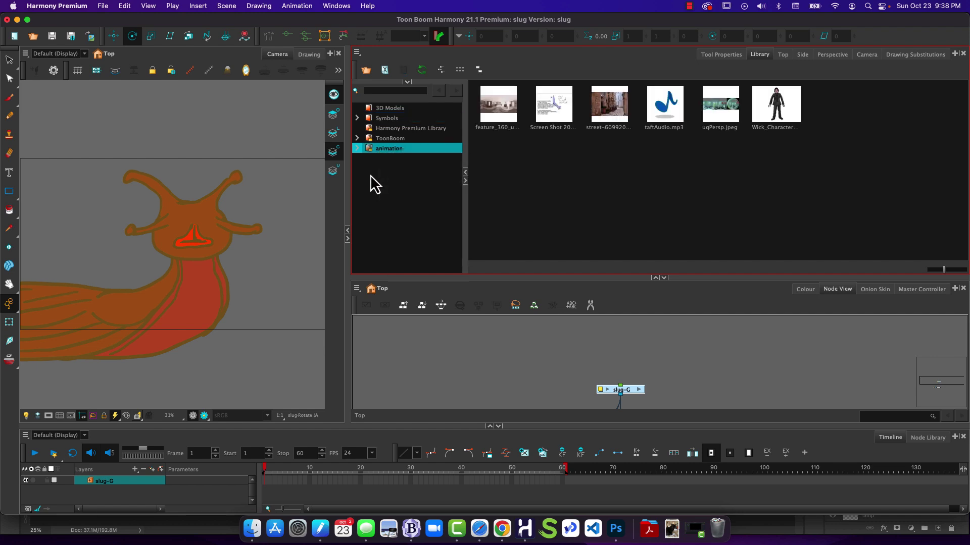
click(358, 149)
drag(386, 153, 382, 199)
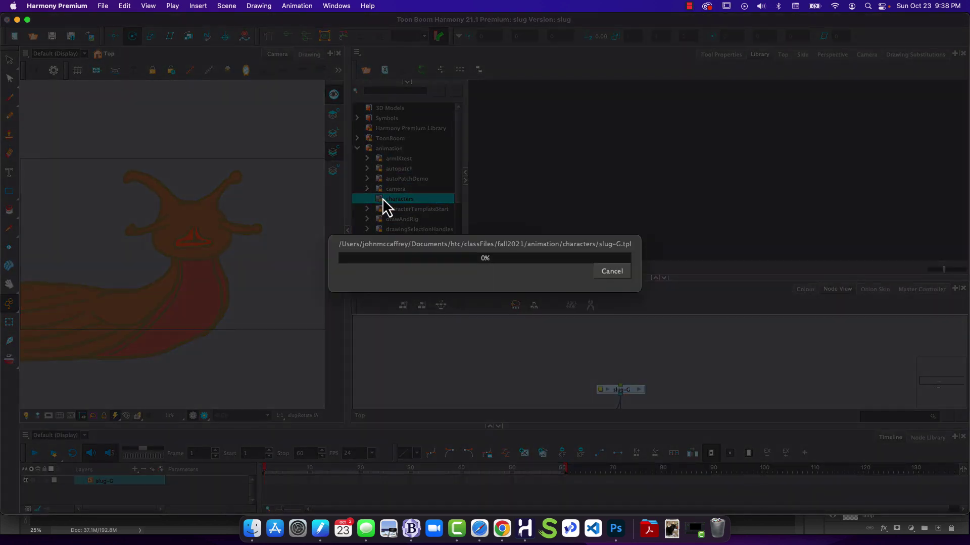
click(610, 274)
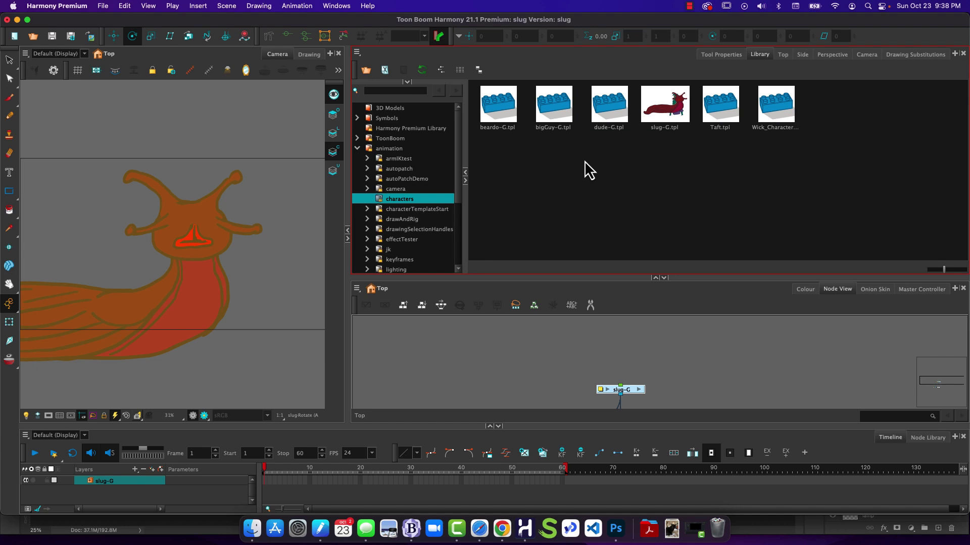
Step: Try the detailed, simple and thumbnail views, cancel the beardo-G.tpl preview, and return to simple list
click(461, 72)
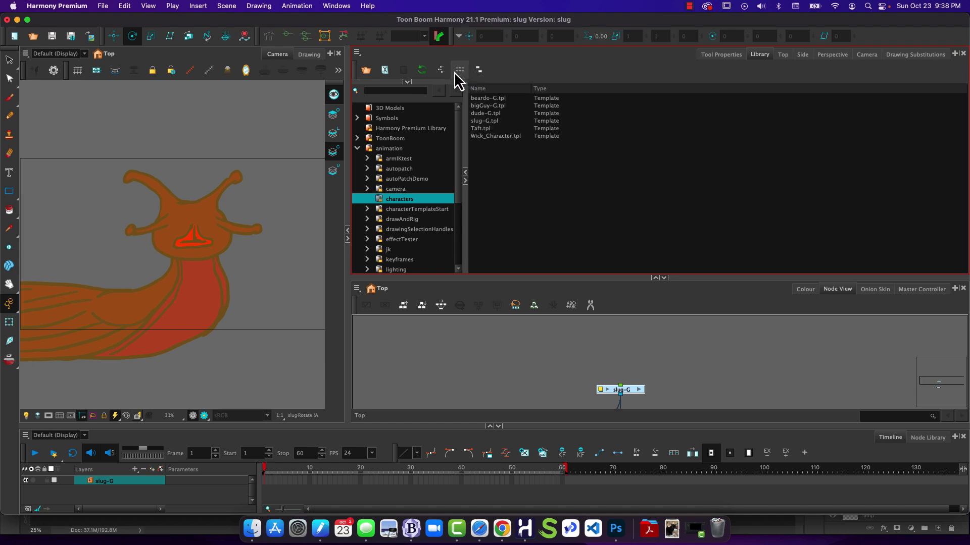
click(442, 70)
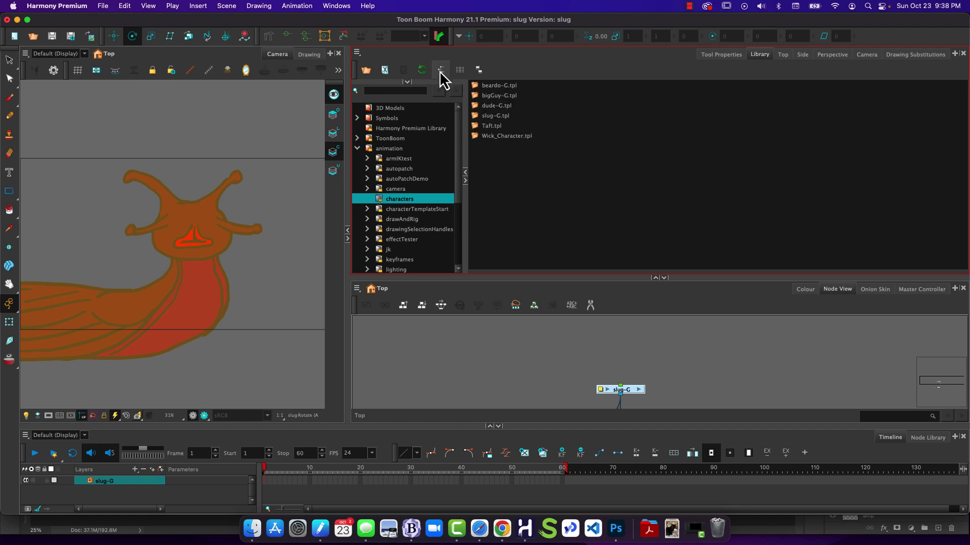
click(484, 70)
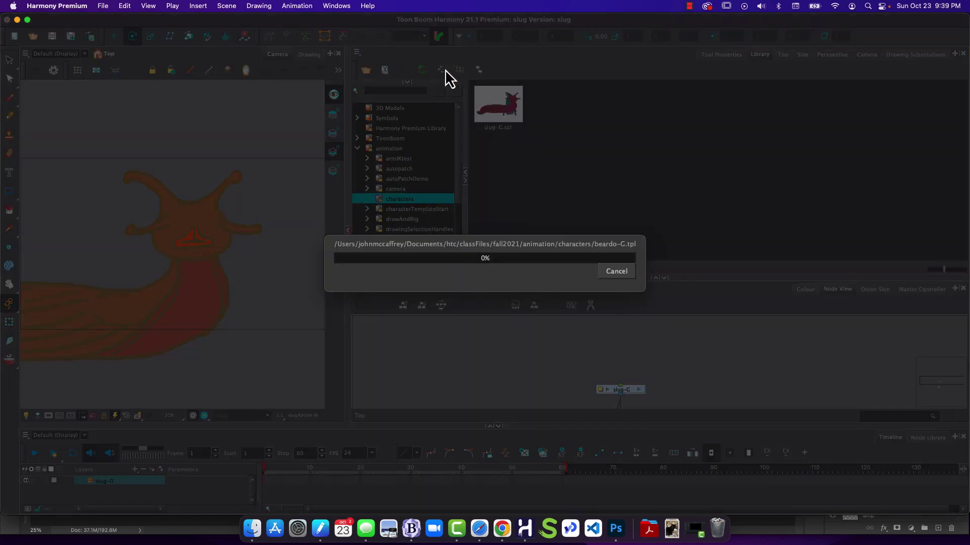
click(616, 271)
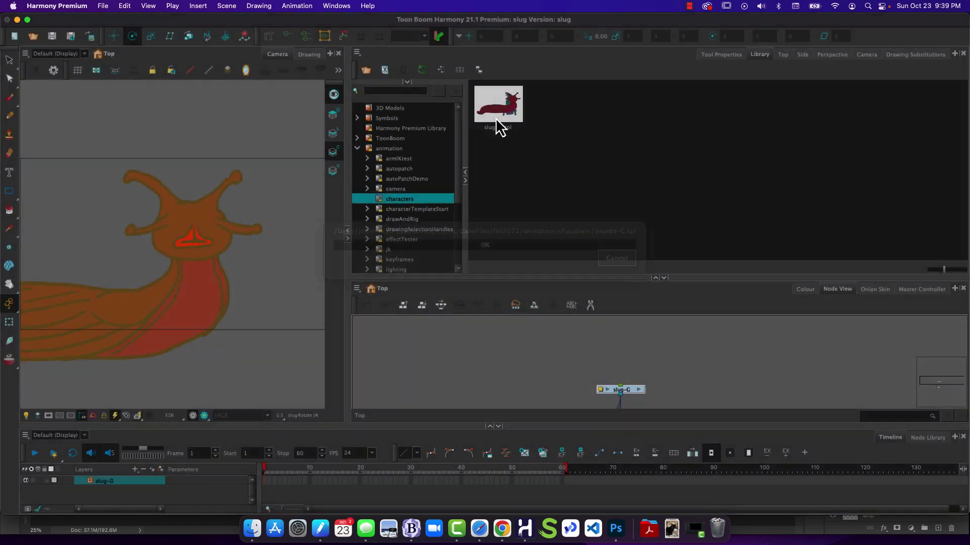
click(443, 71)
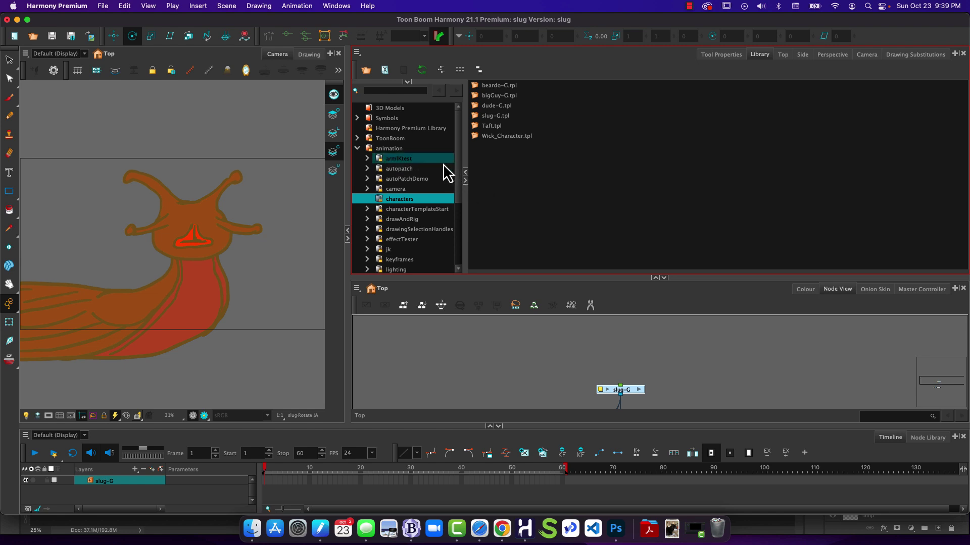
Step: Collapse the animation library and start adding another library folder
click(359, 148)
click(358, 148)
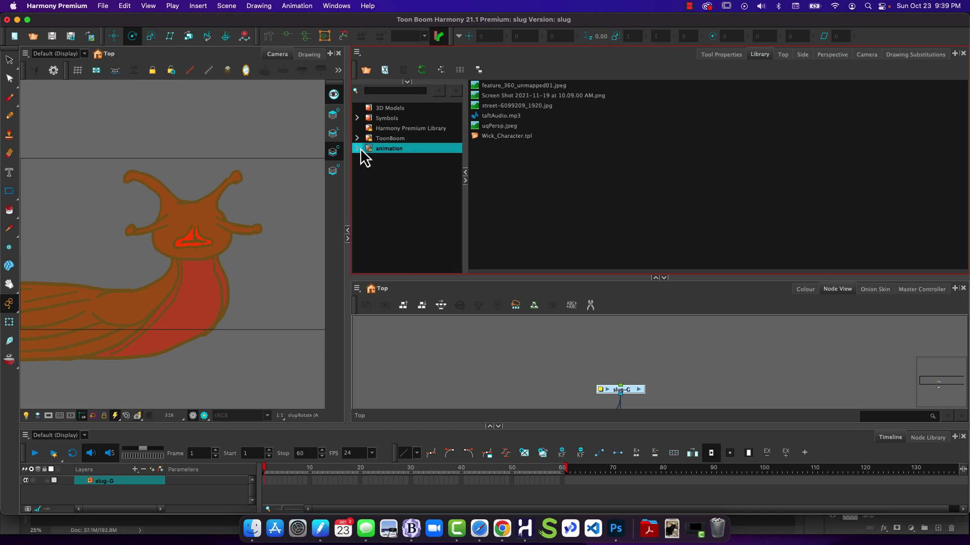
right_click(386, 172)
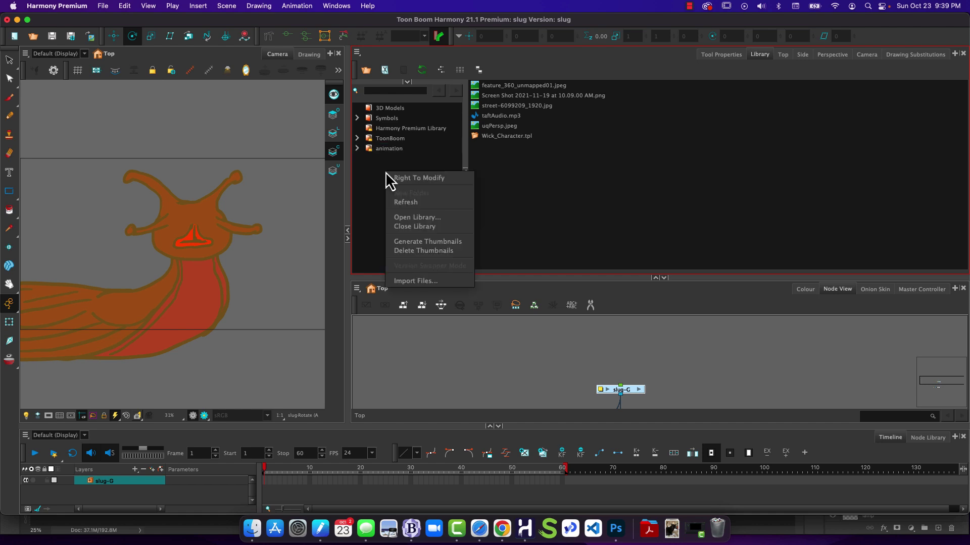
click(396, 219)
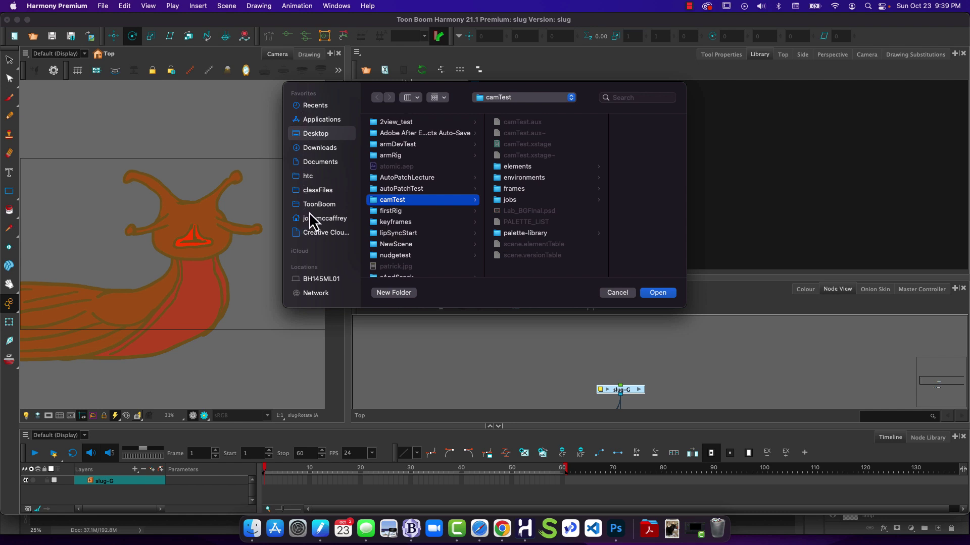
Step: Link classFiles > fall2022 > animation > characterTemplates into the Library
click(309, 191)
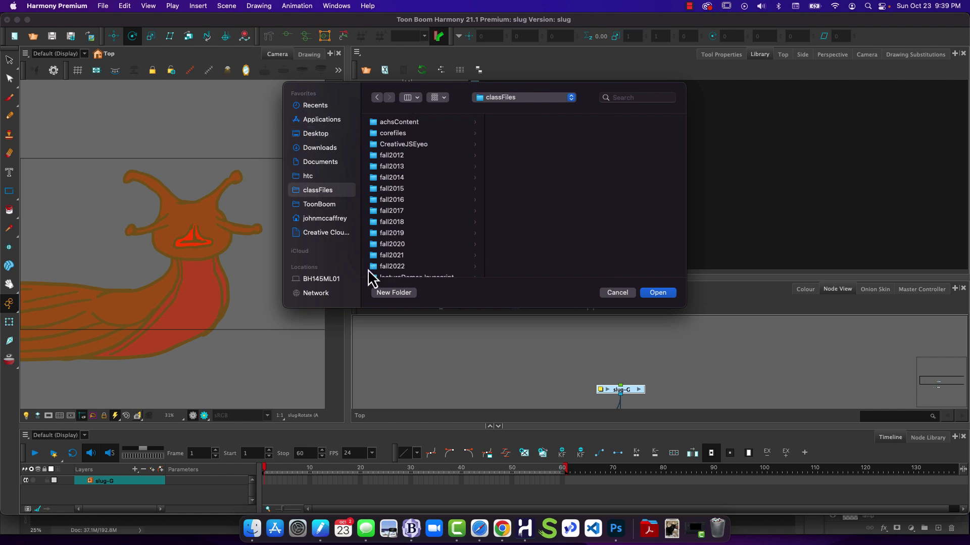
click(385, 267)
click(507, 123)
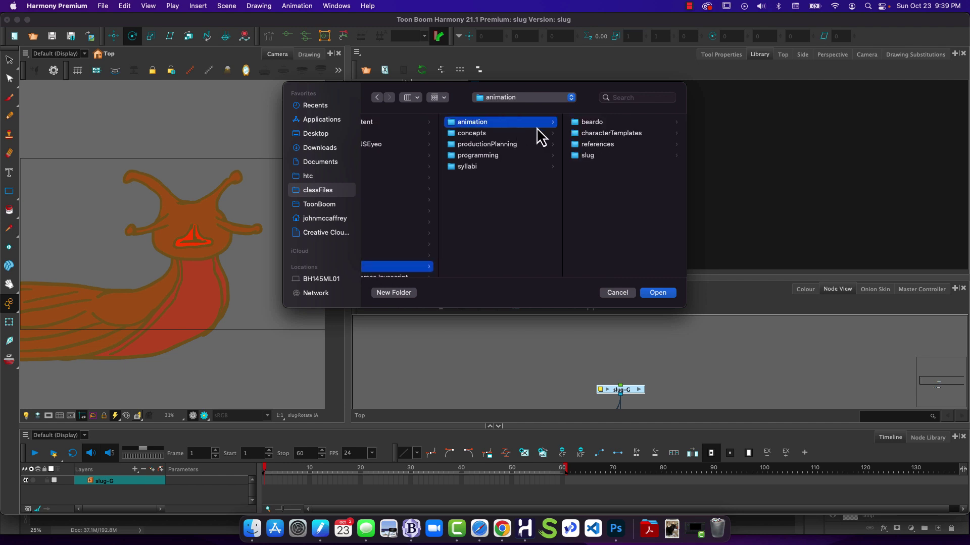
click(617, 134)
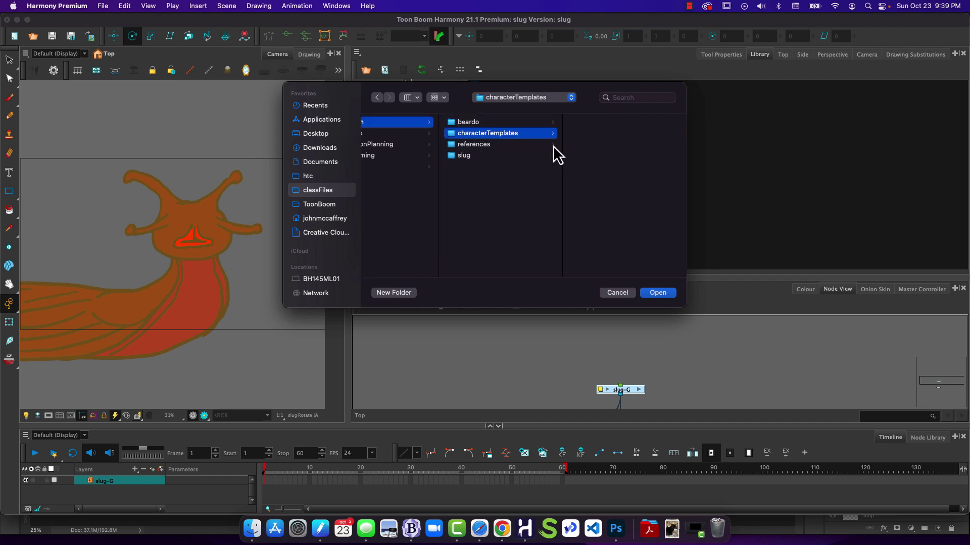
click(651, 295)
click(365, 158)
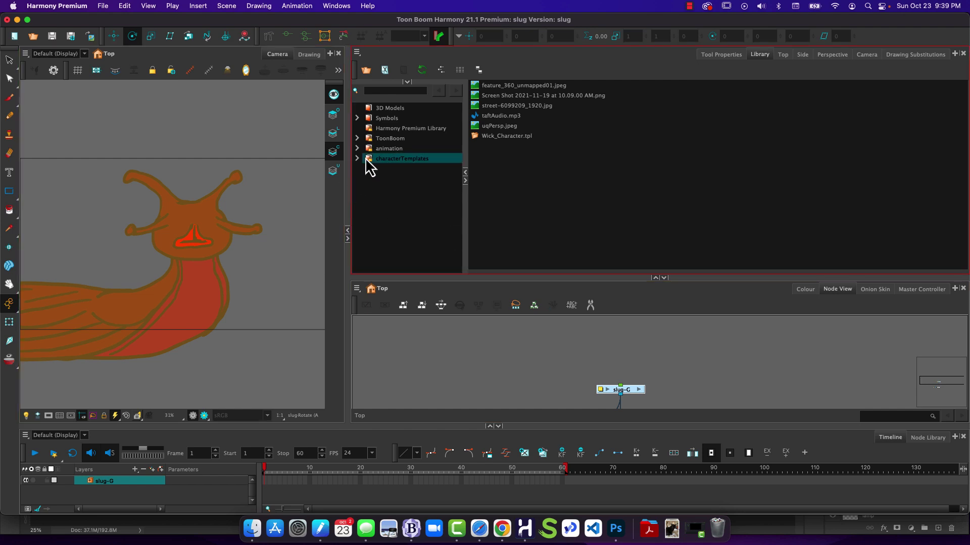
click(414, 191)
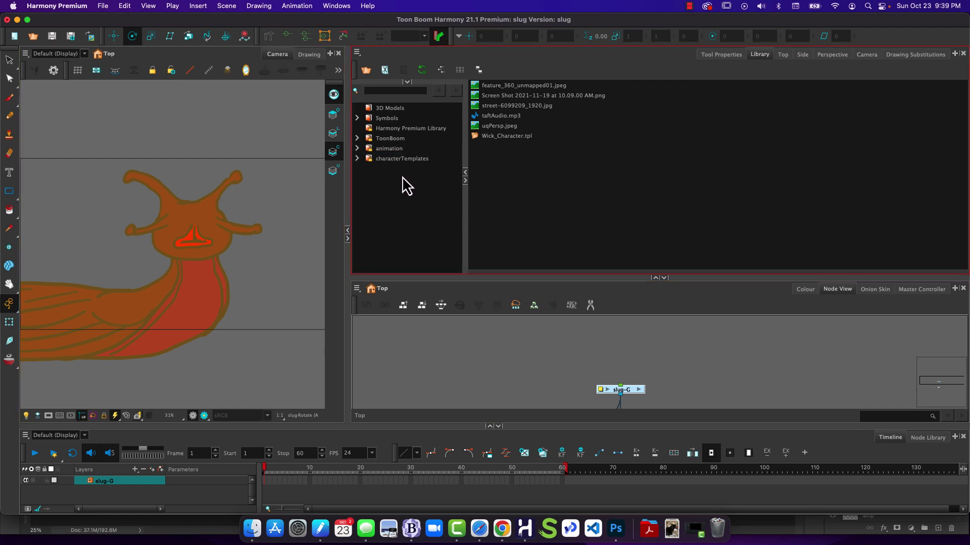
Step: Select the characterTemplates folder and grant it Right To Modify
click(391, 160)
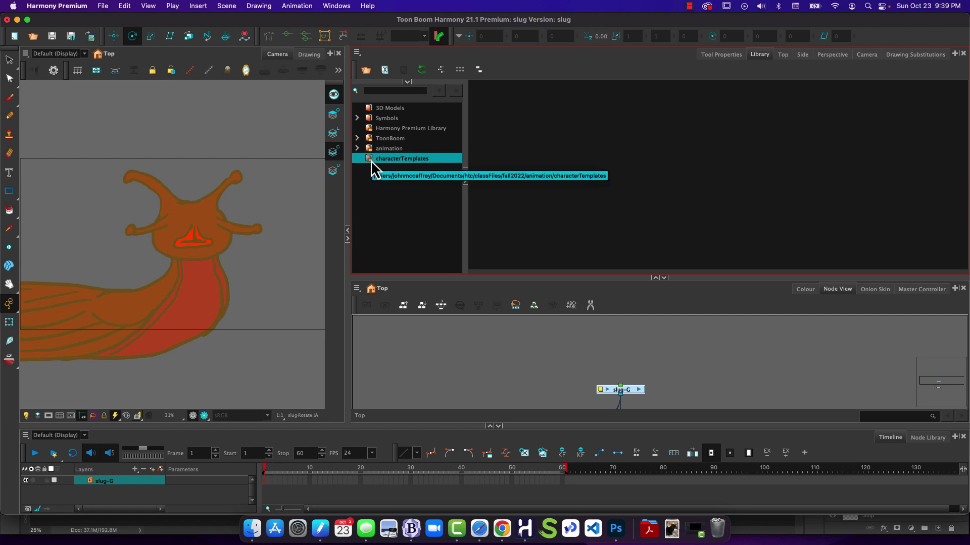
click(358, 149)
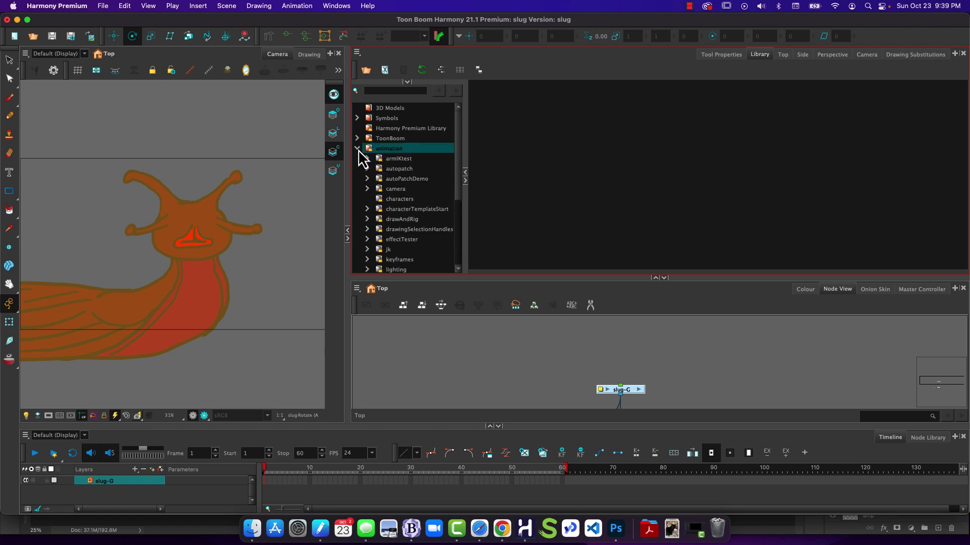
click(358, 149)
click(374, 158)
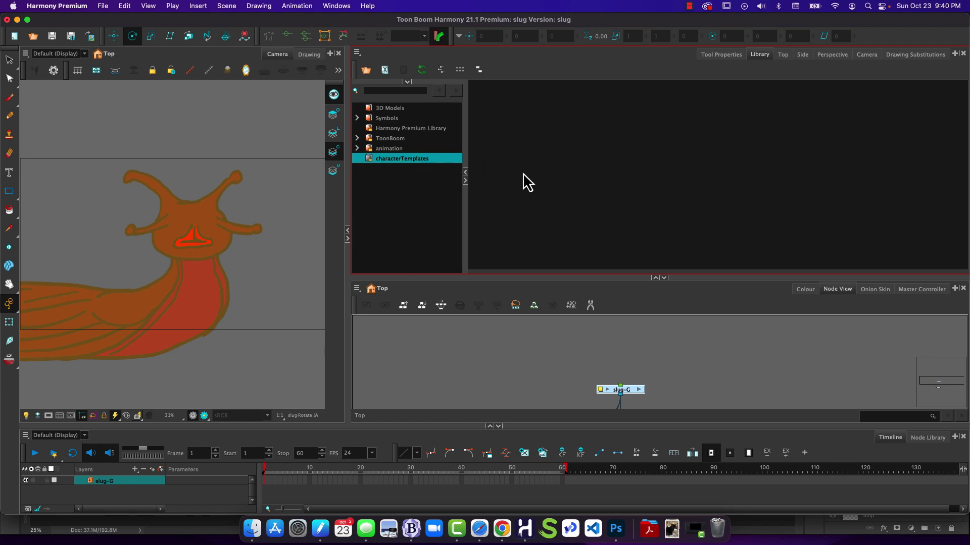
right_click(420, 161)
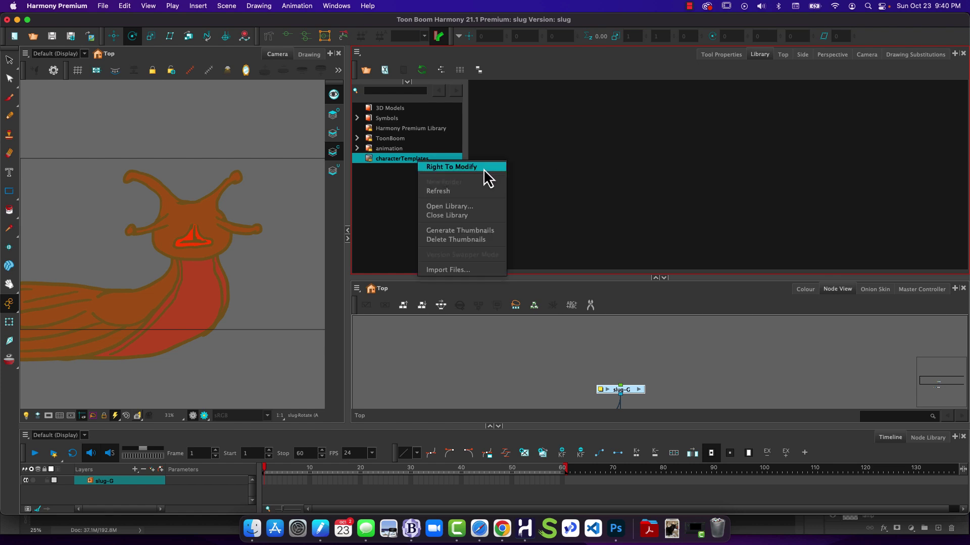
click(424, 168)
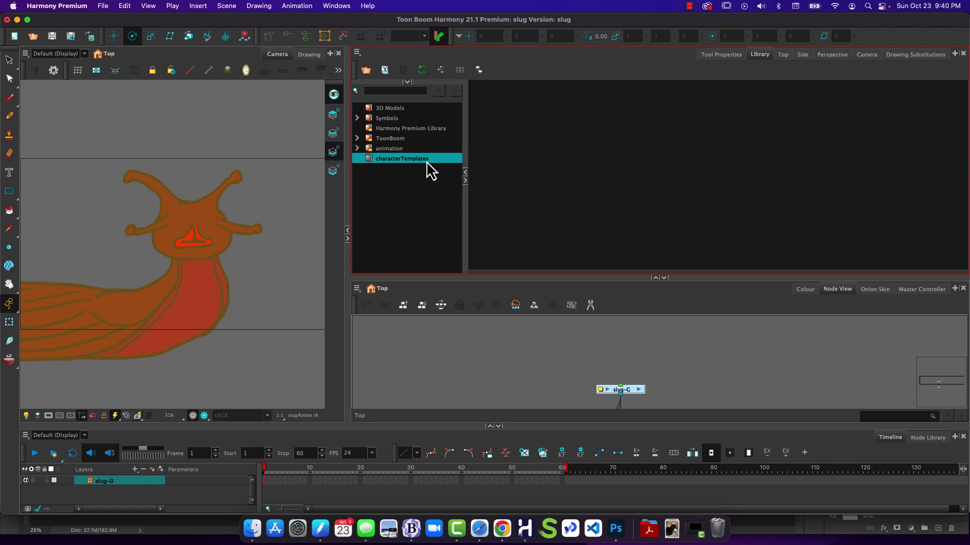
right_click(549, 155)
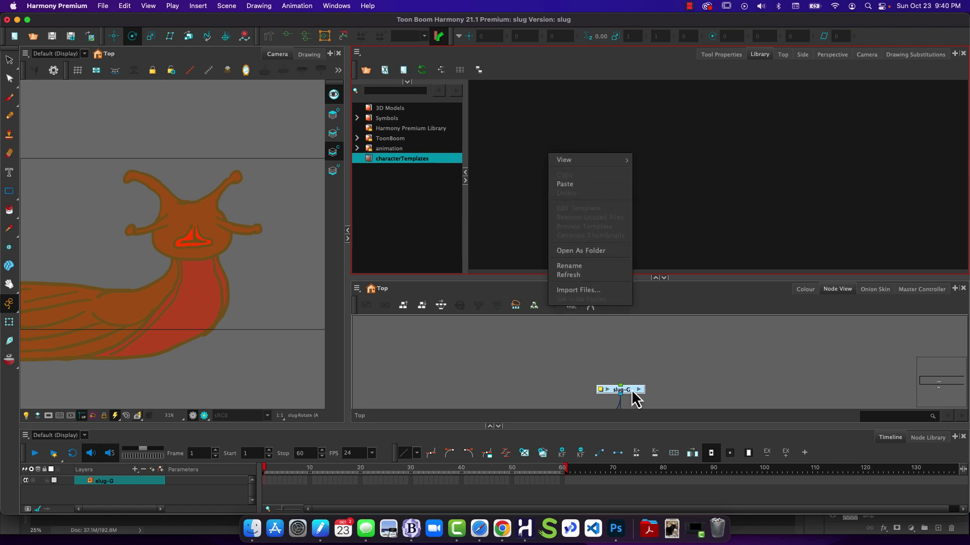
Step: Paste the slug-G group into characterTemplates, keeping the name slug-G.tpl
click(571, 184)
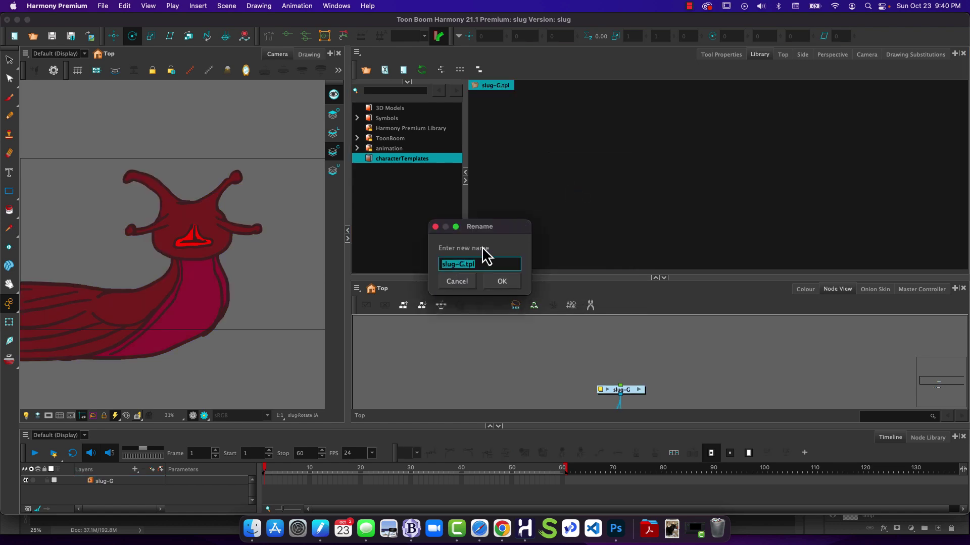
click(500, 281)
click(509, 271)
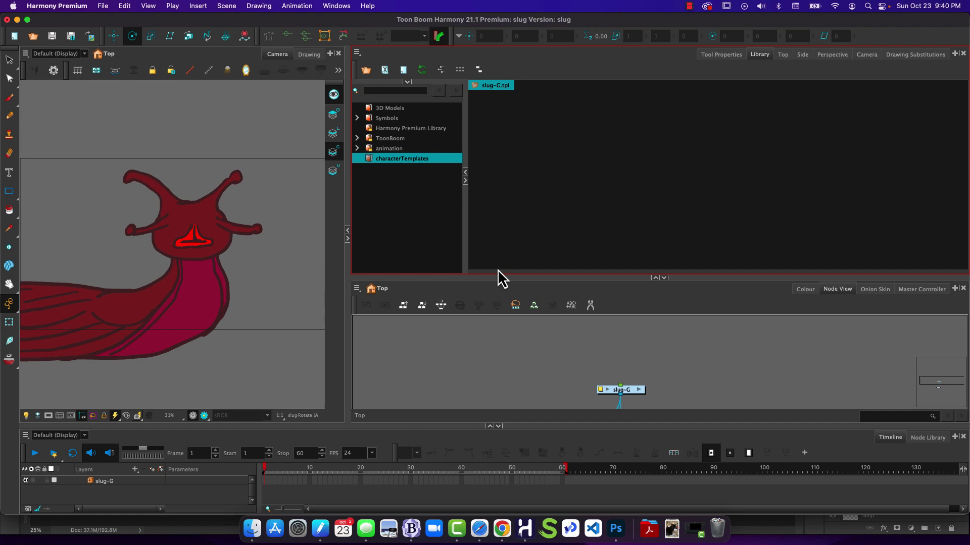
click(180, 201)
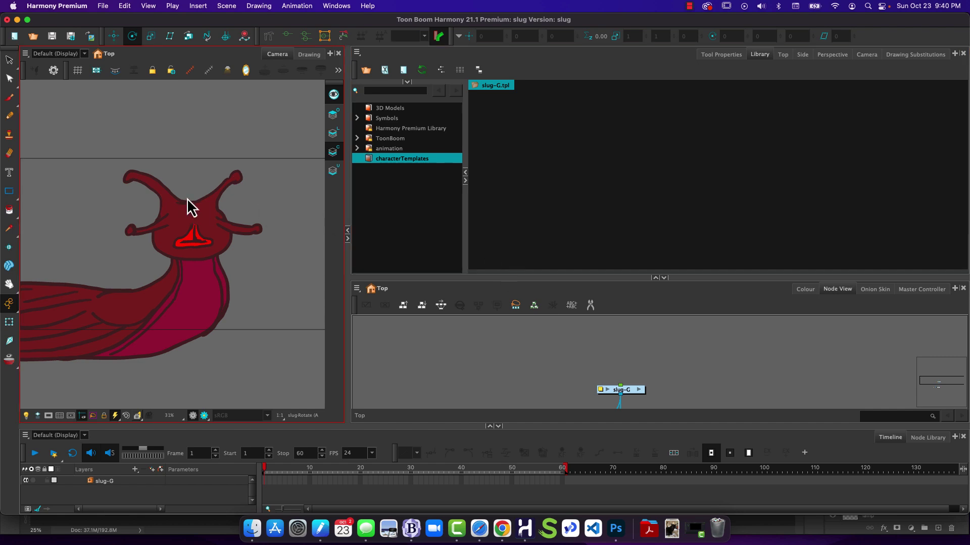
Step: Create a new scene named templatesTest, discarding unsaved changes to the slug scene
click(103, 6)
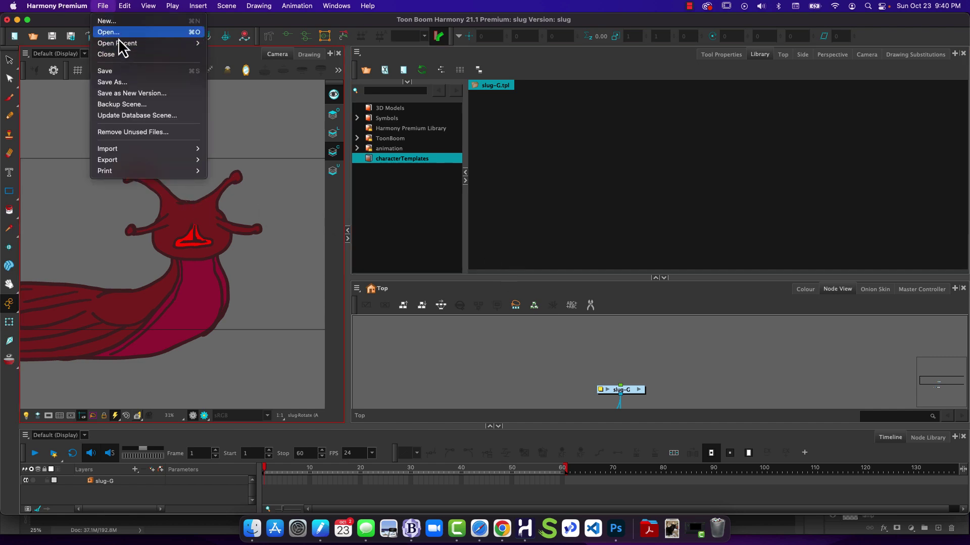
click(113, 20)
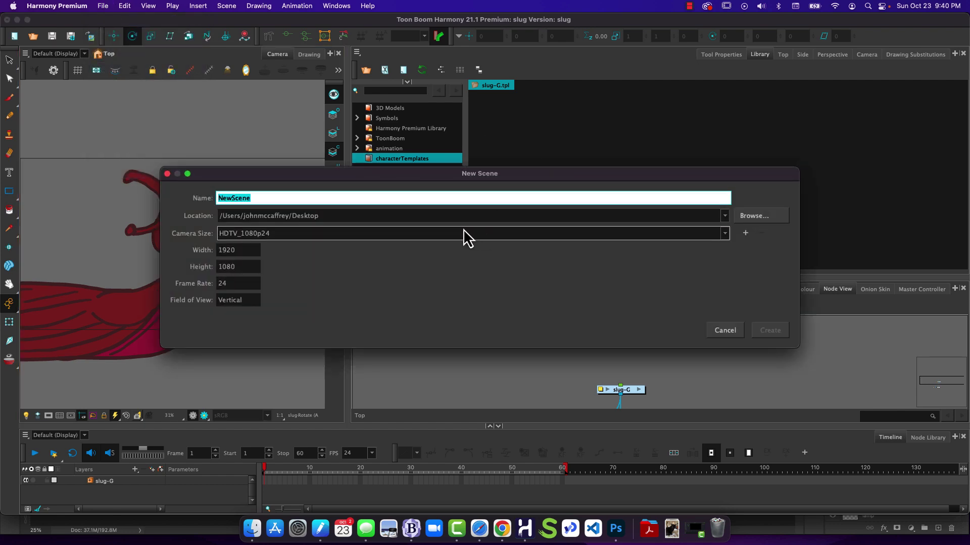
text(templatesTes)
key(Return)
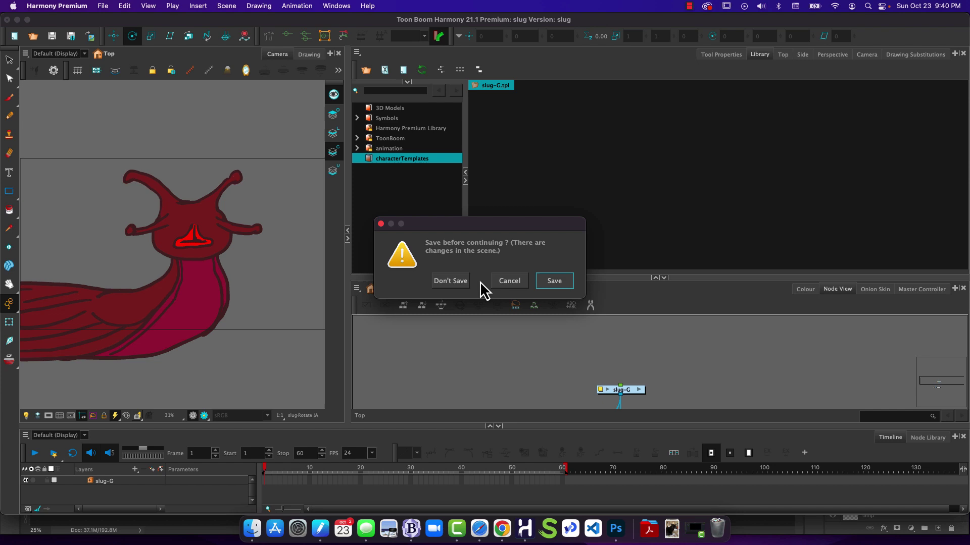
click(447, 280)
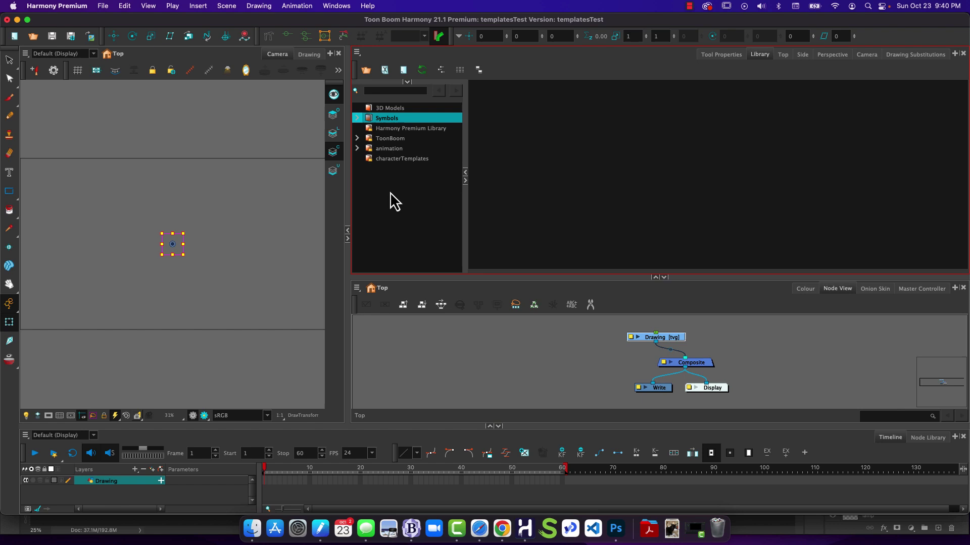
Step: Drag slug-G.tpl from characterTemplates into the Node View, connecting the slug to Composite
click(393, 157)
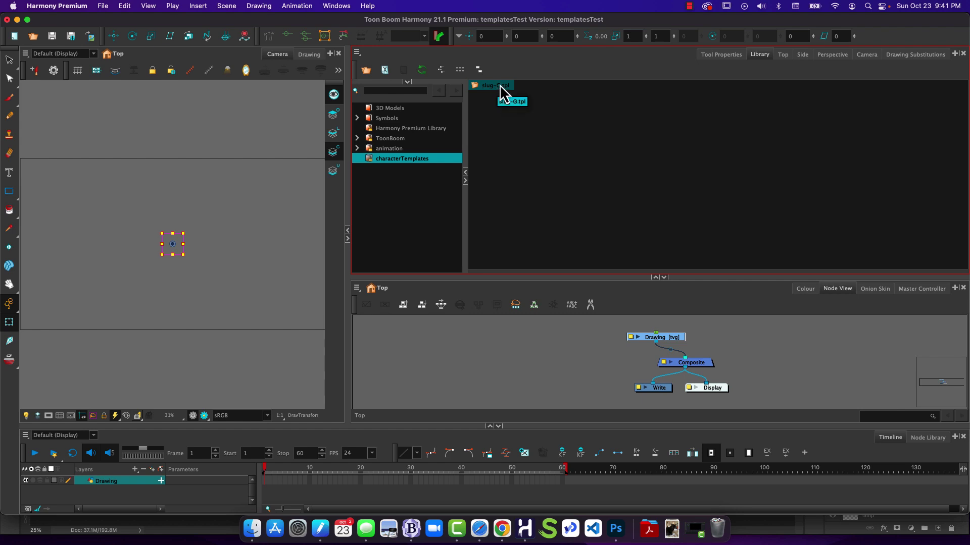
click(408, 162)
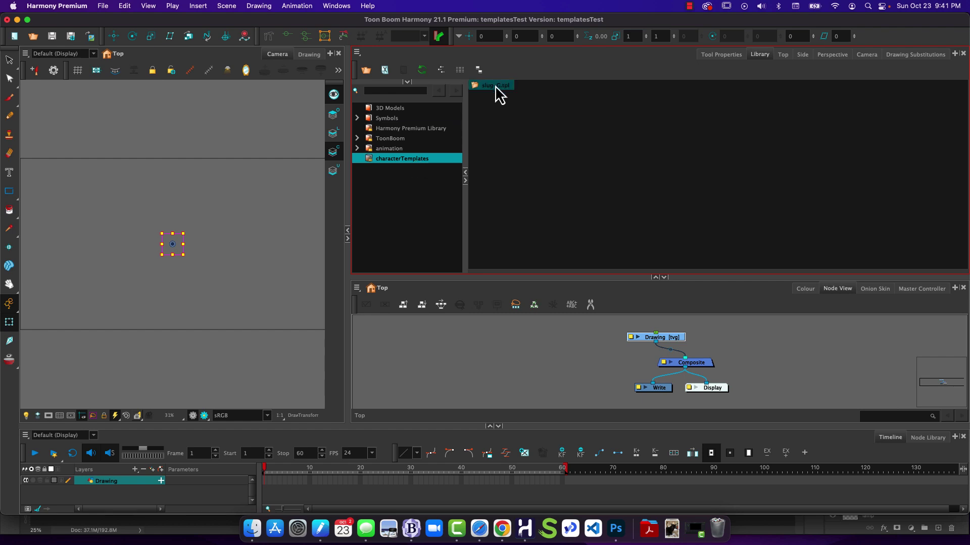
right_click(404, 157)
click(371, 192)
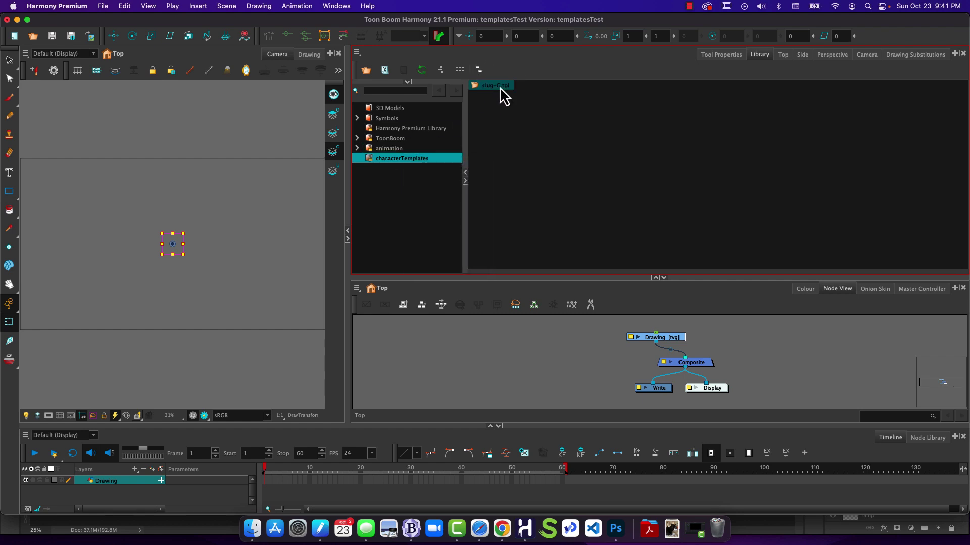
drag(493, 86, 668, 365)
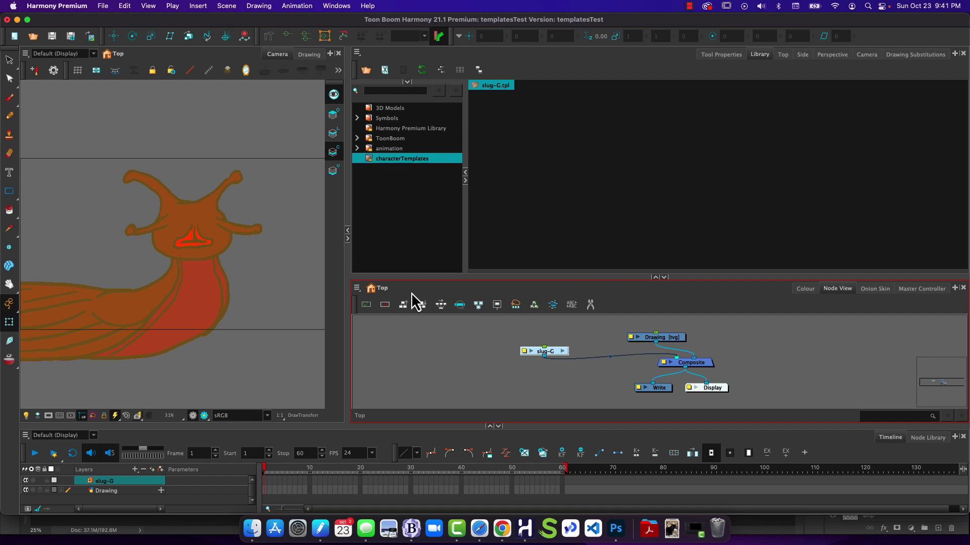
Step: Reopen slug.xstage from the recent scenes list
click(101, 7)
mouse_move(124, 45)
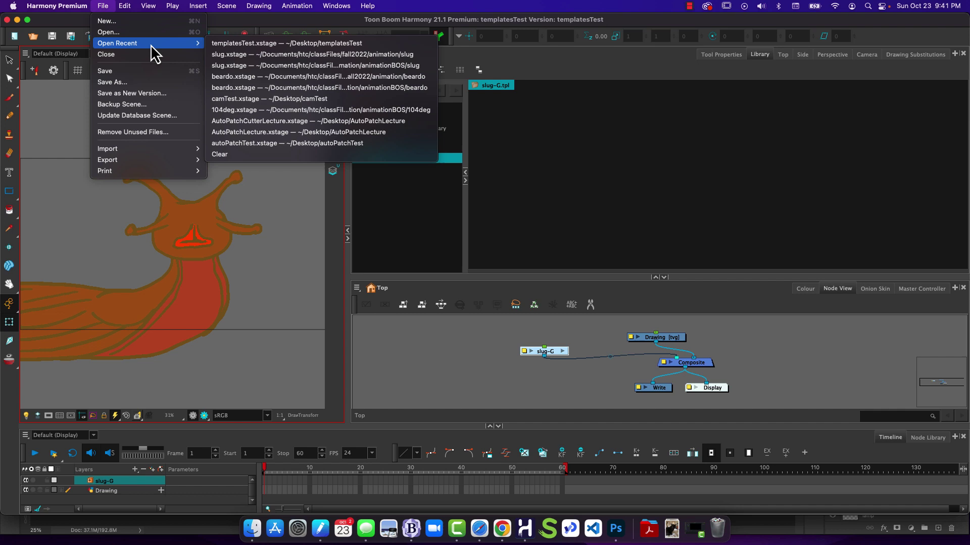
click(250, 55)
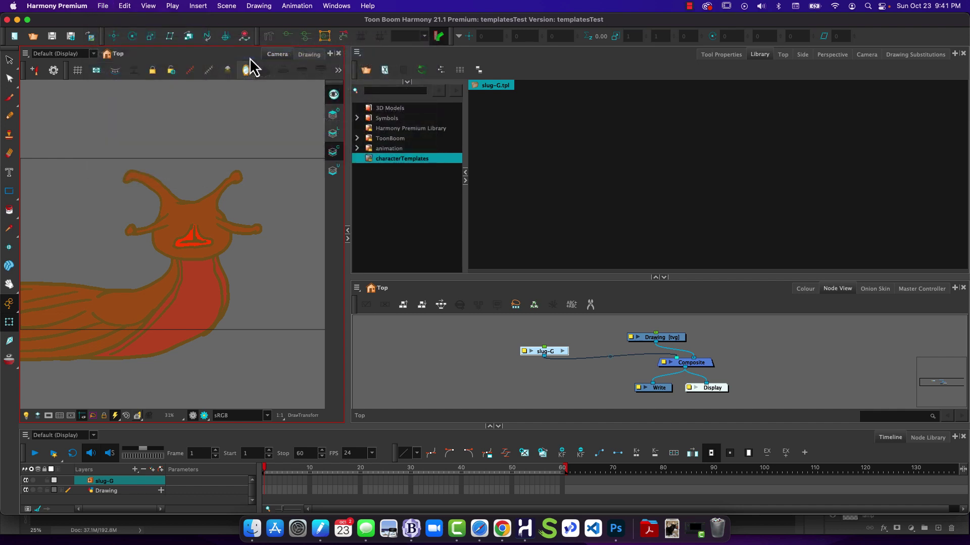
Step: Open beardo.xstage from the recent scenes list
click(103, 6)
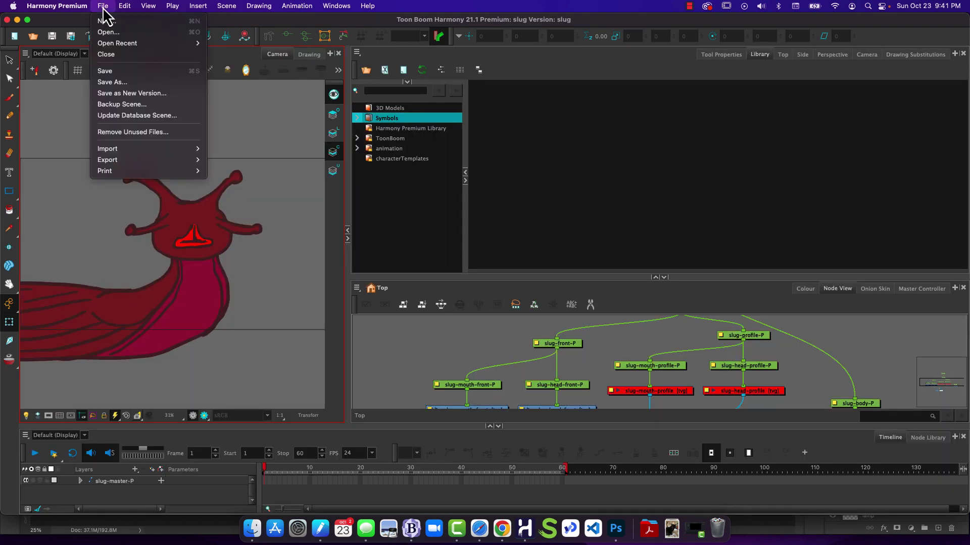
mouse_move(106, 43)
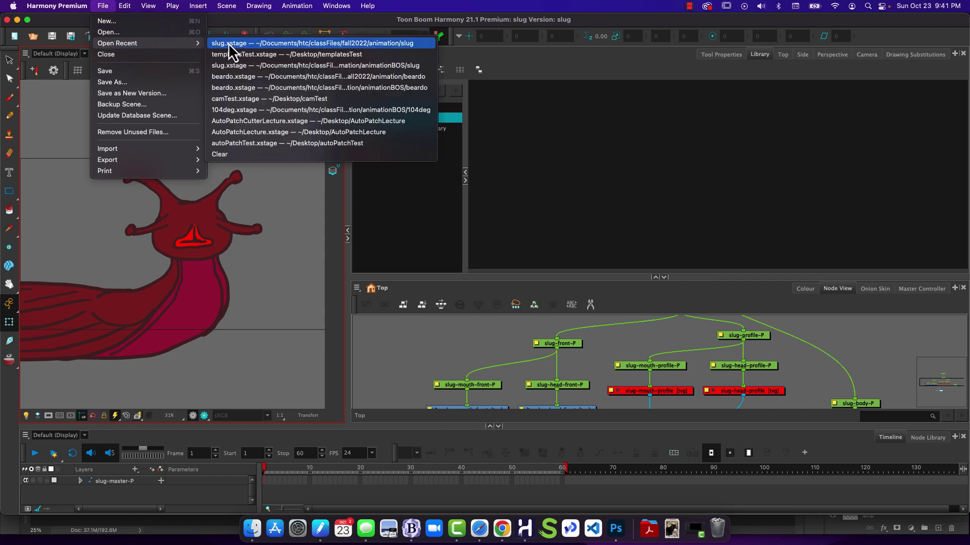
click(232, 75)
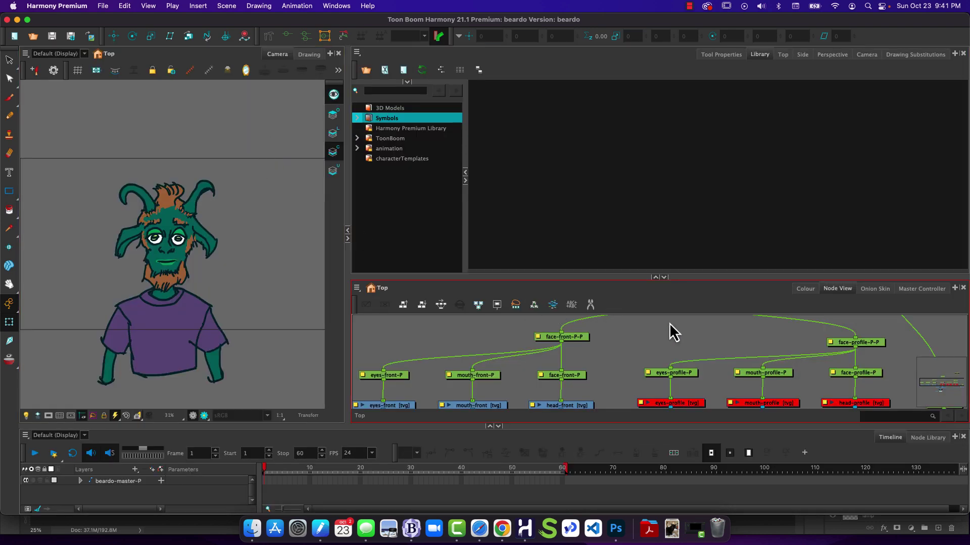
Step: Select all nodes of the beardo rig in the enlarged node graph
click(655, 278)
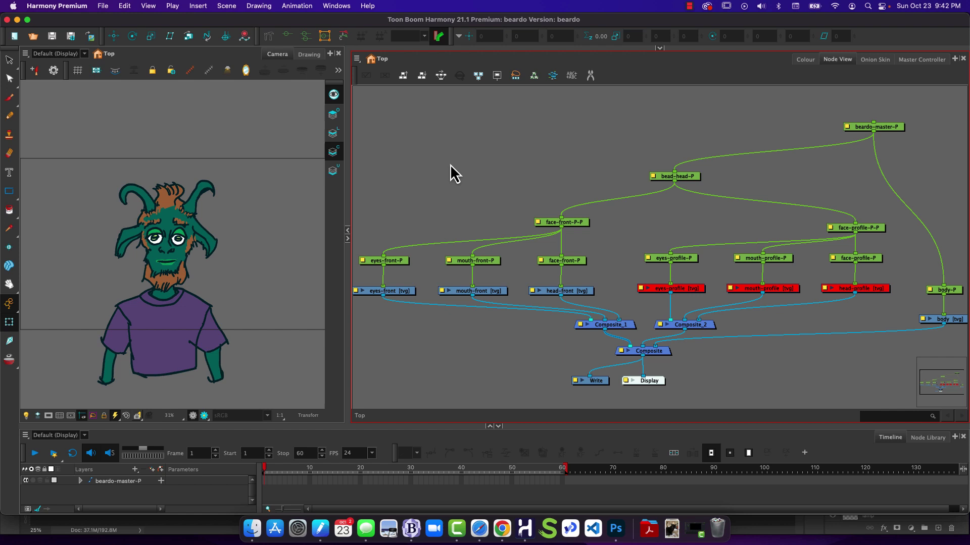
drag(383, 108, 929, 350)
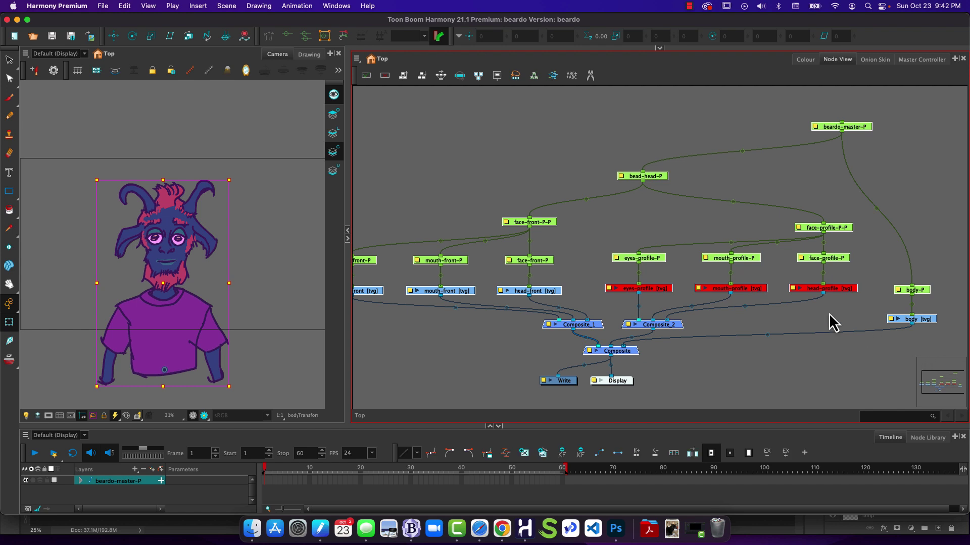
click(660, 48)
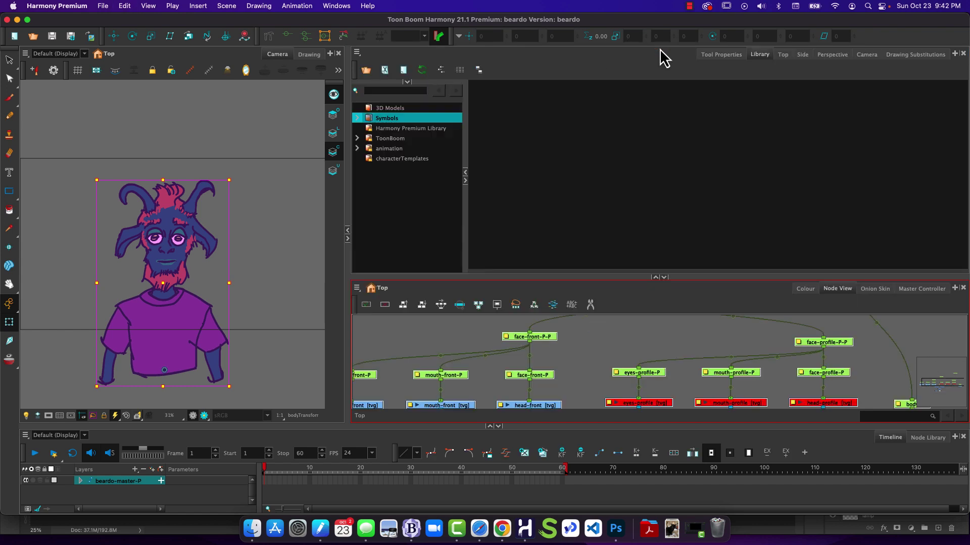
Step: Grant Right To Modify on characterTemplates and paste the rig as bead-head-P.tpl
click(372, 162)
right_click(376, 161)
click(388, 167)
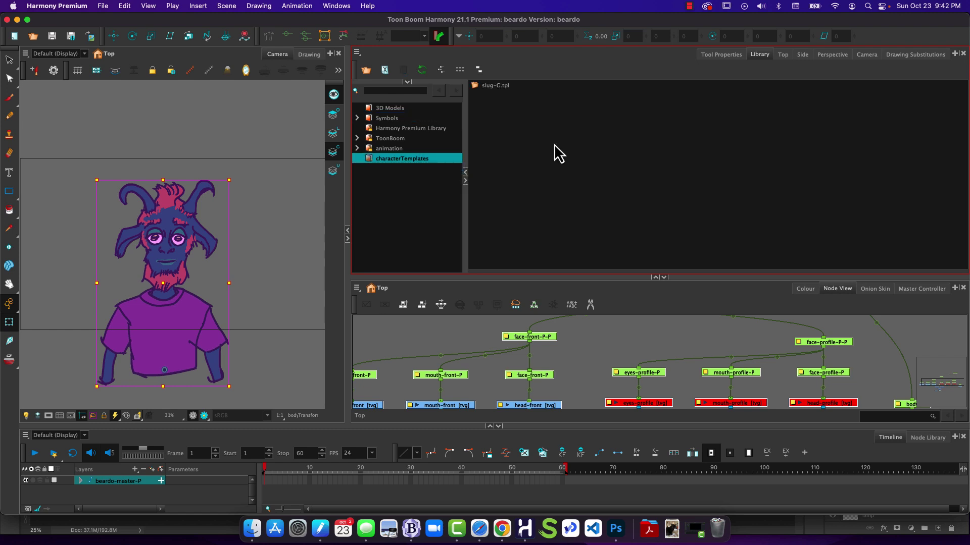
right_click(529, 144)
click(543, 174)
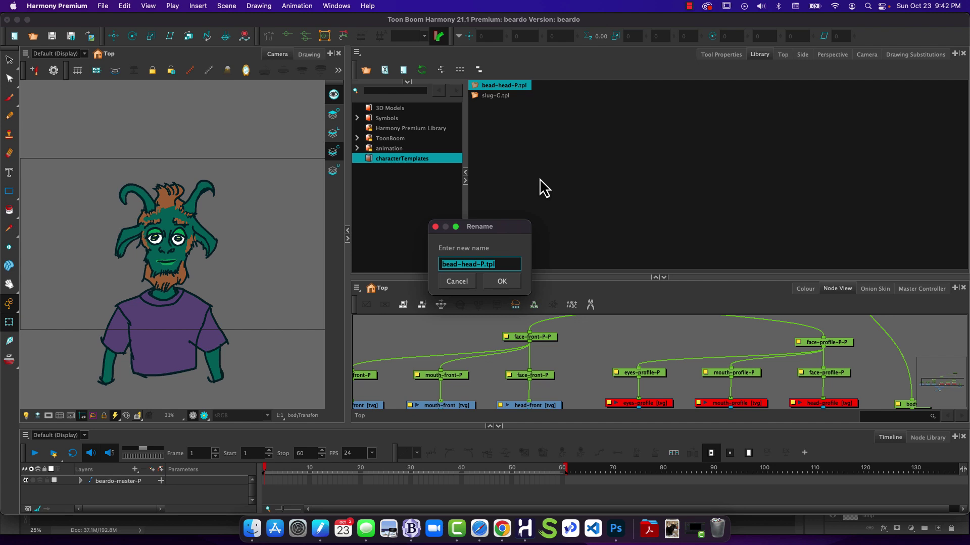
click(501, 282)
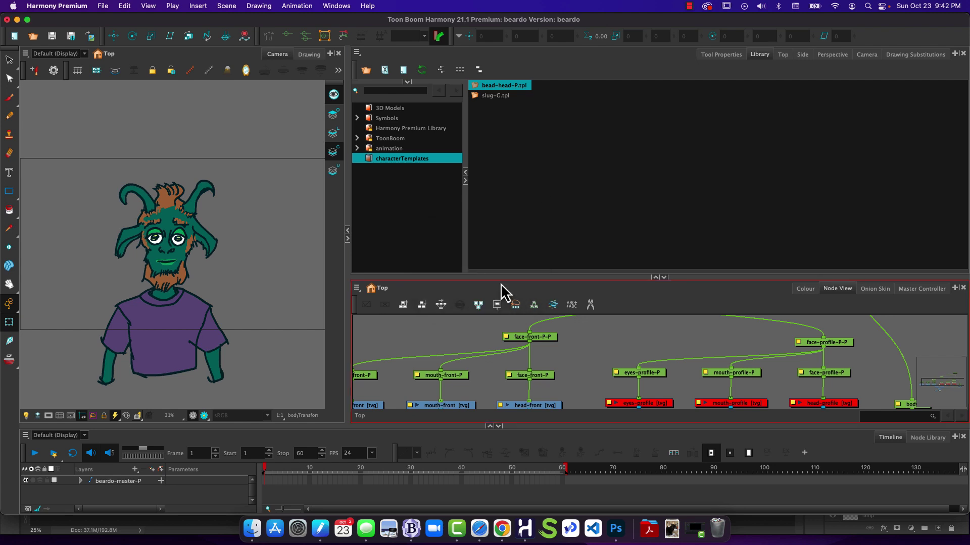
Step: Open templatesTest.xstage from recent scenes, choosing Don't Save for beardo
click(103, 6)
mouse_move(172, 42)
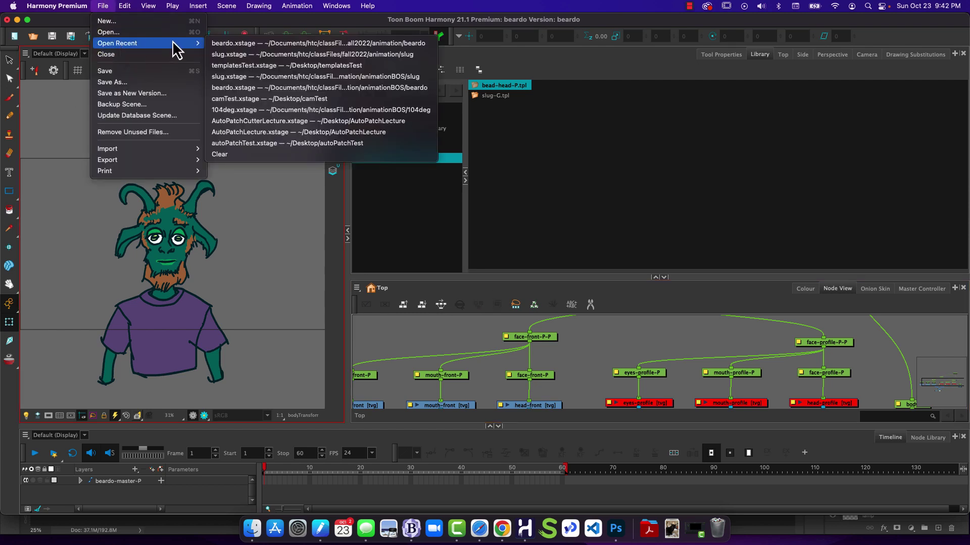
click(253, 67)
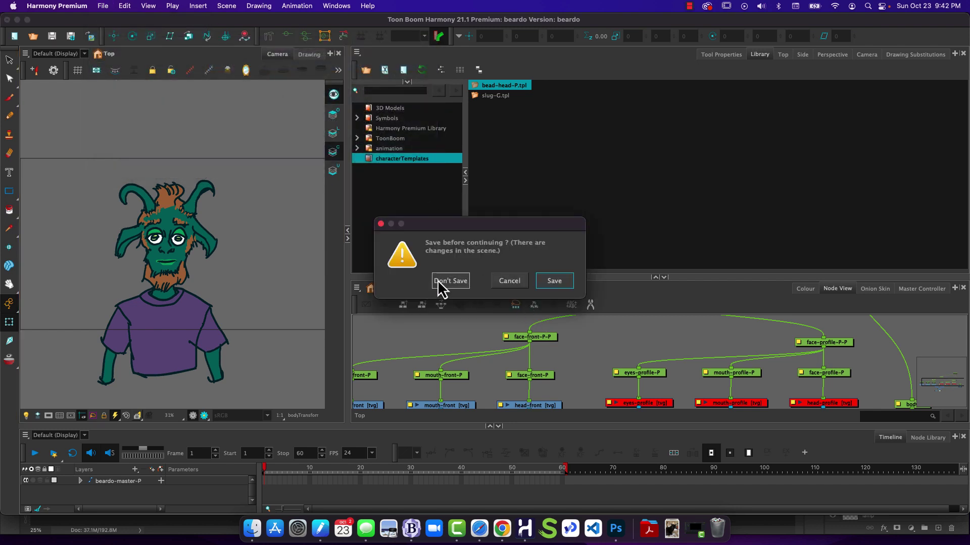
click(438, 280)
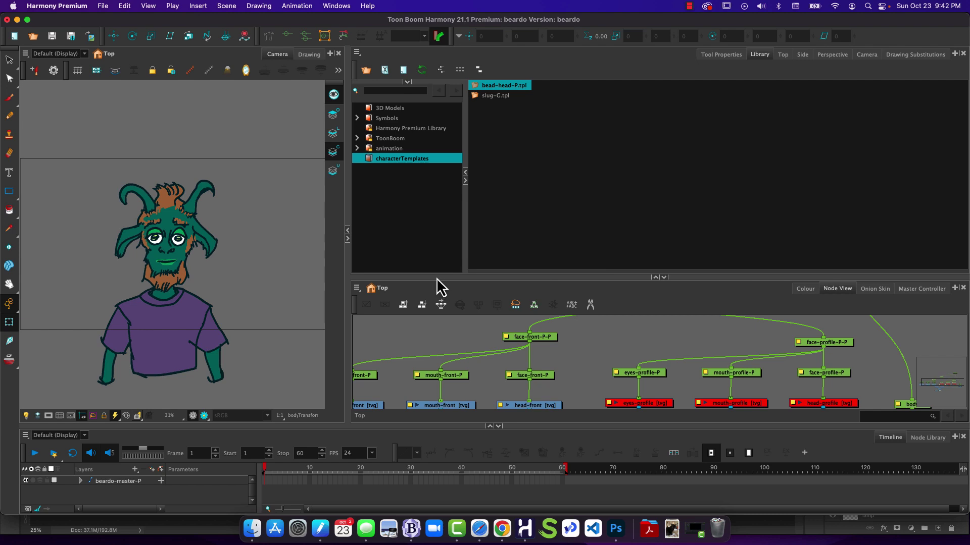
Step: List the characterTemplates folder's templates in the Library
click(511, 367)
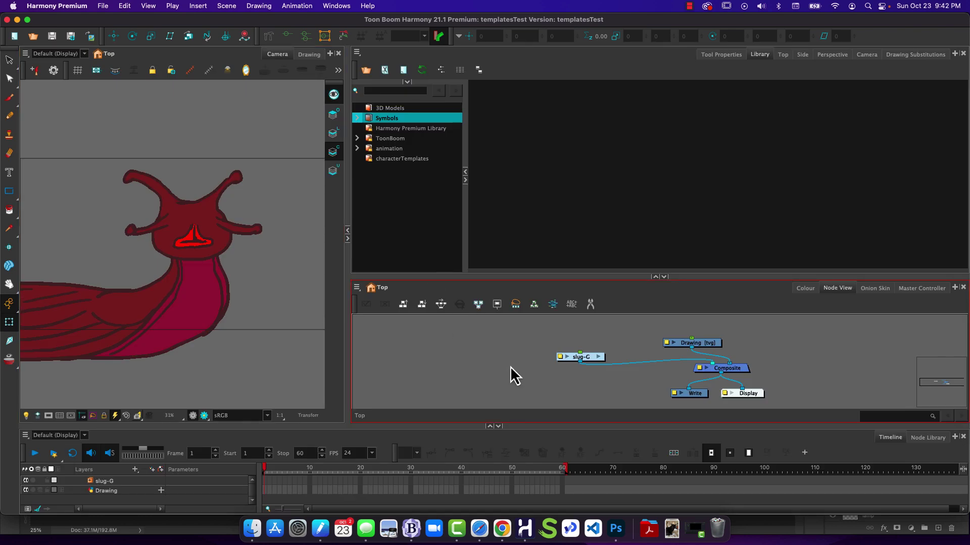
click(400, 159)
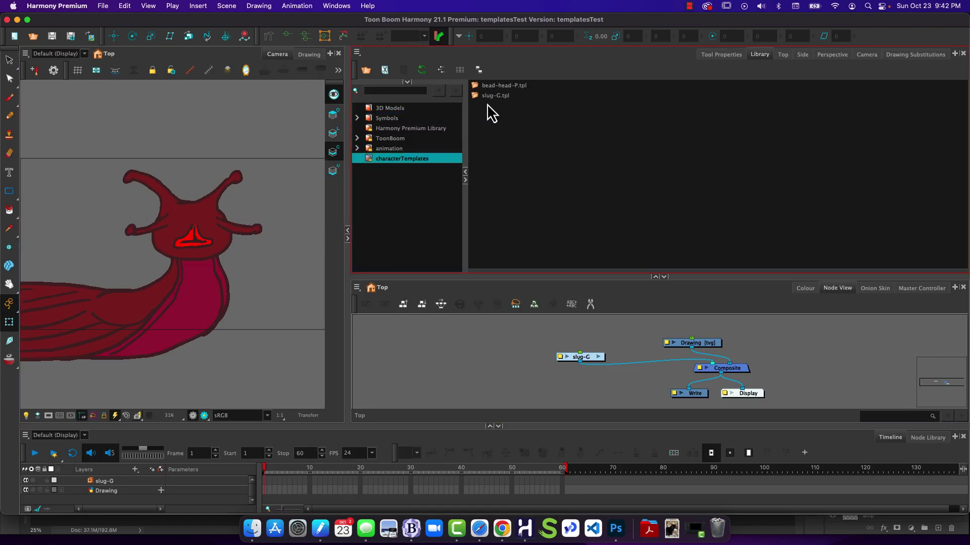
click(162, 340)
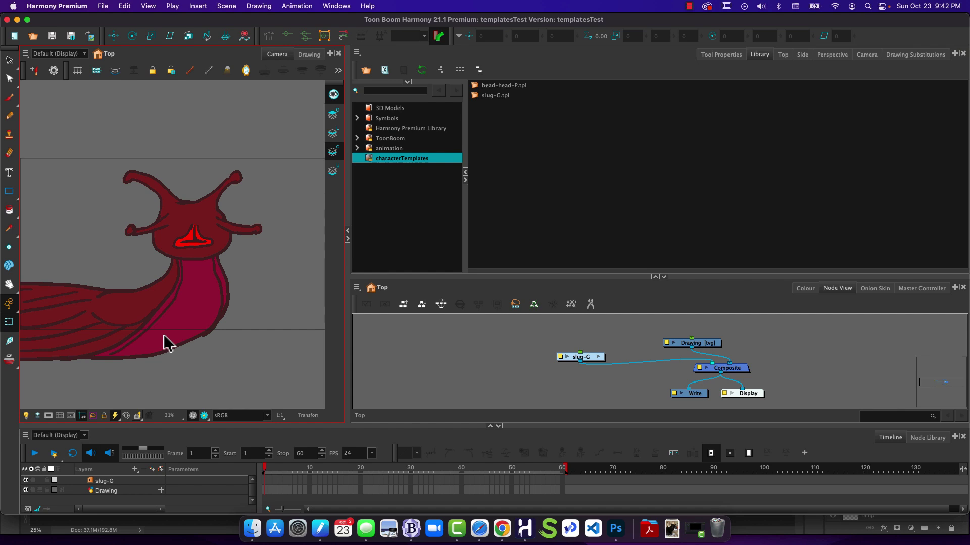
click(355, 183)
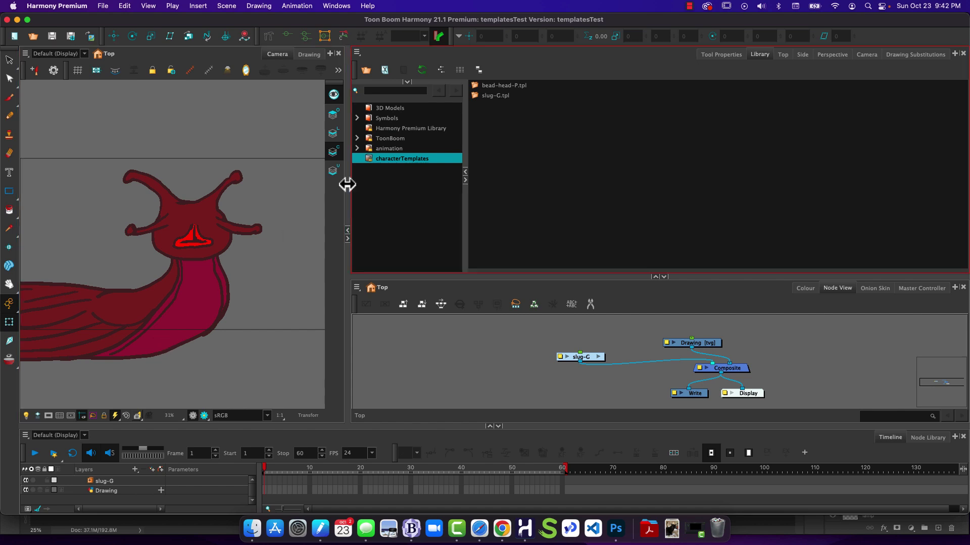
Step: Drag bead-head-P.tpl into the node graph, inspect the imported nodes, then undo it
click(488, 86)
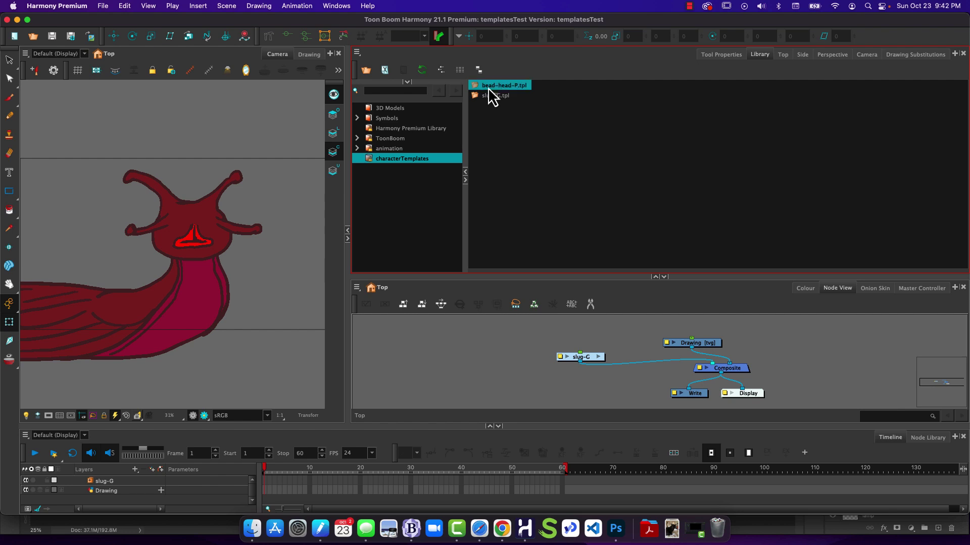
drag(446, 280, 483, 355)
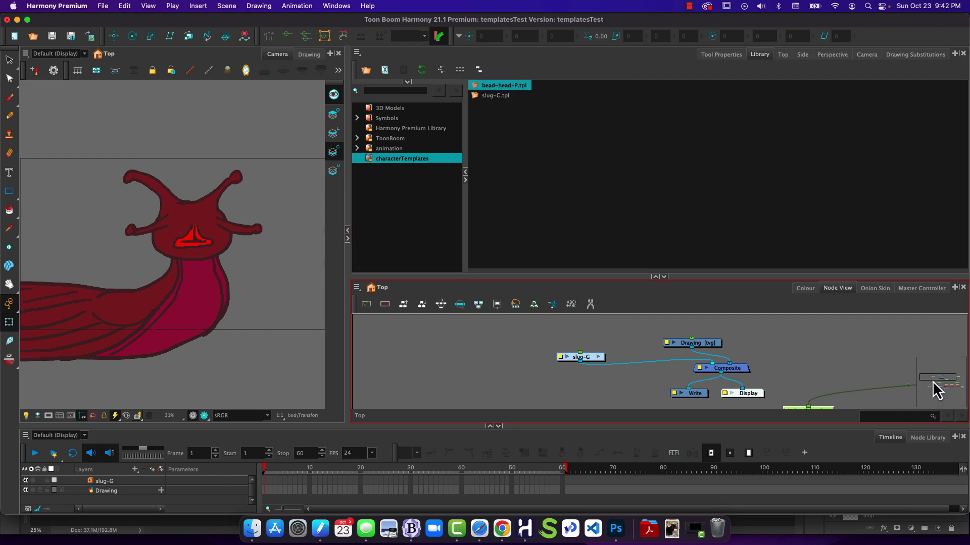
drag(933, 381, 952, 387)
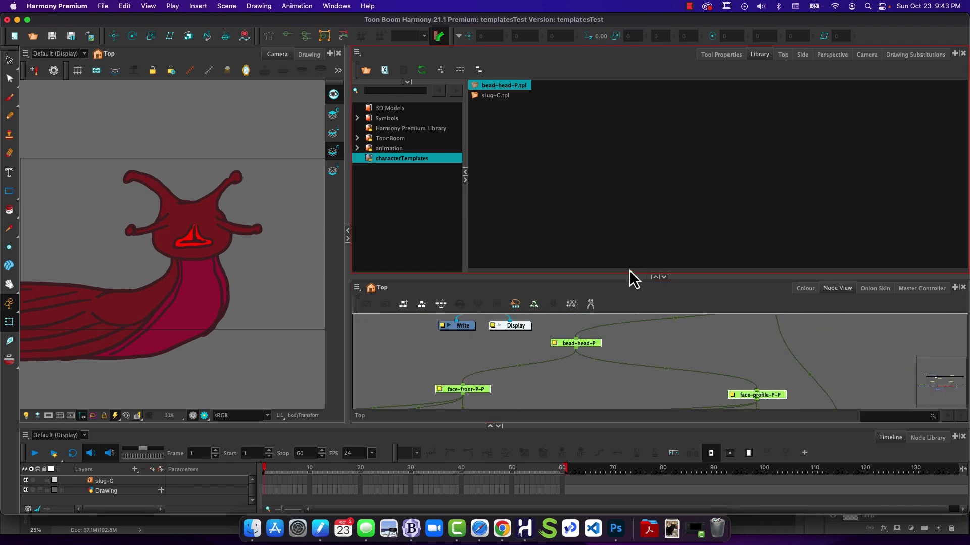
click(655, 278)
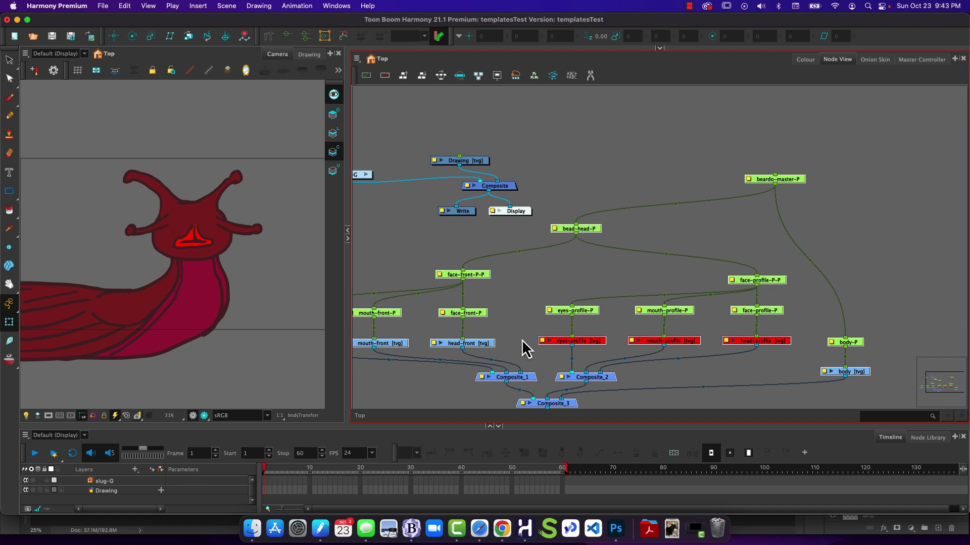
key(Delete)
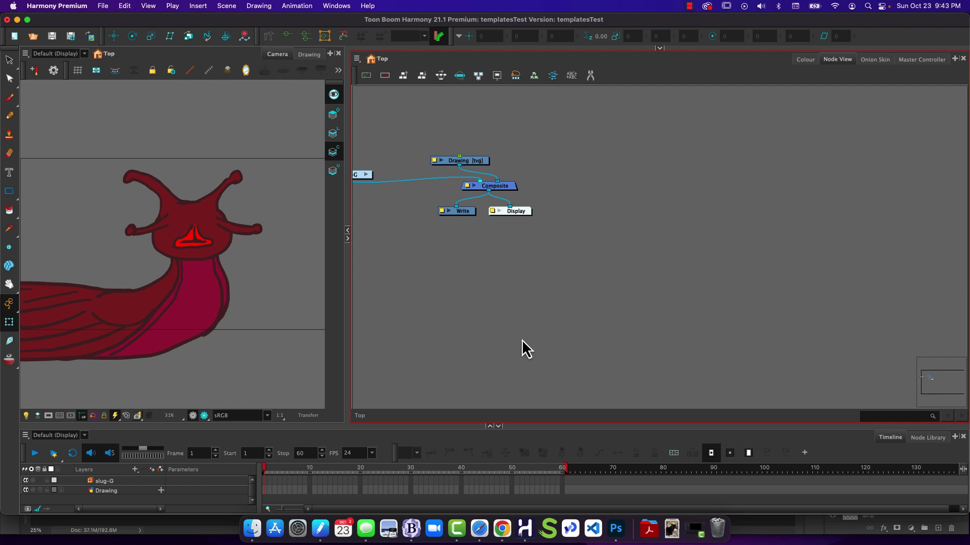
Step: Reopen beardo.xstage without saving templatesTest, then box-select the rig nodes
click(103, 6)
mouse_move(113, 48)
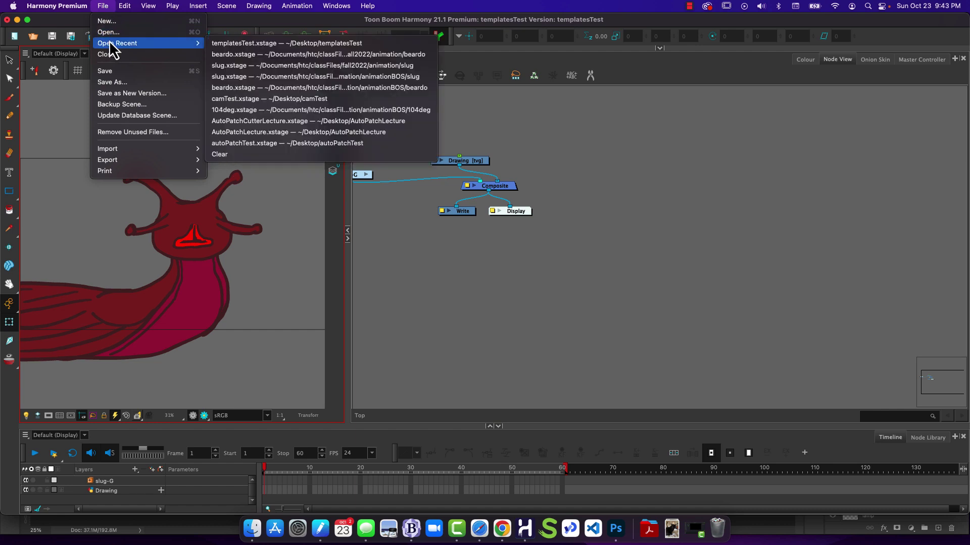
click(261, 55)
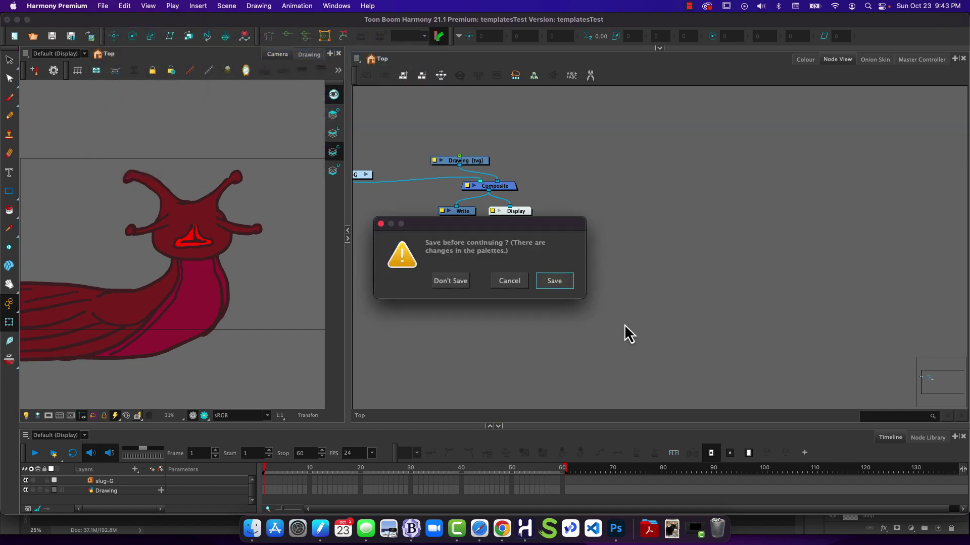
click(449, 281)
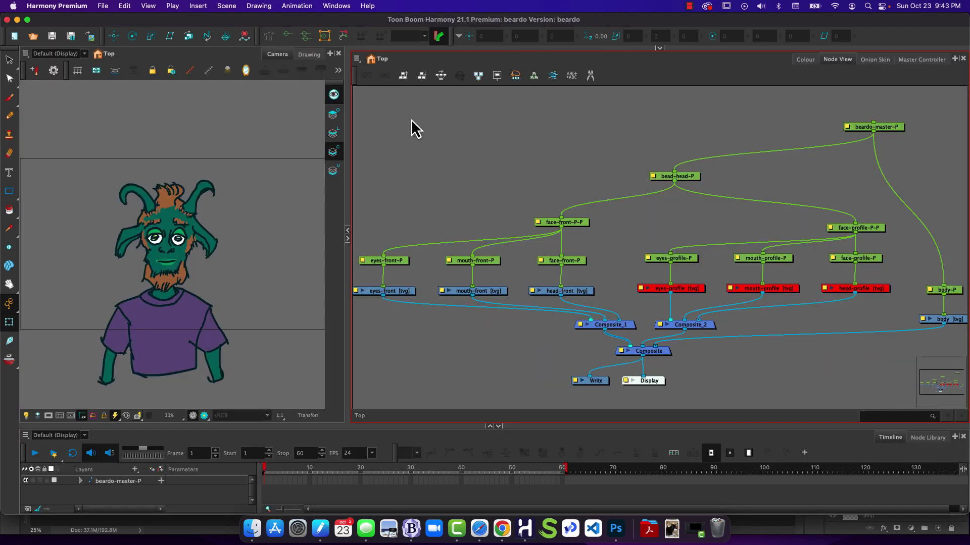
mouse_move(374, 95)
mouse_down()
mouse_move(457, 147)
mouse_move(907, 303)
mouse_move(947, 352)
mouse_up()
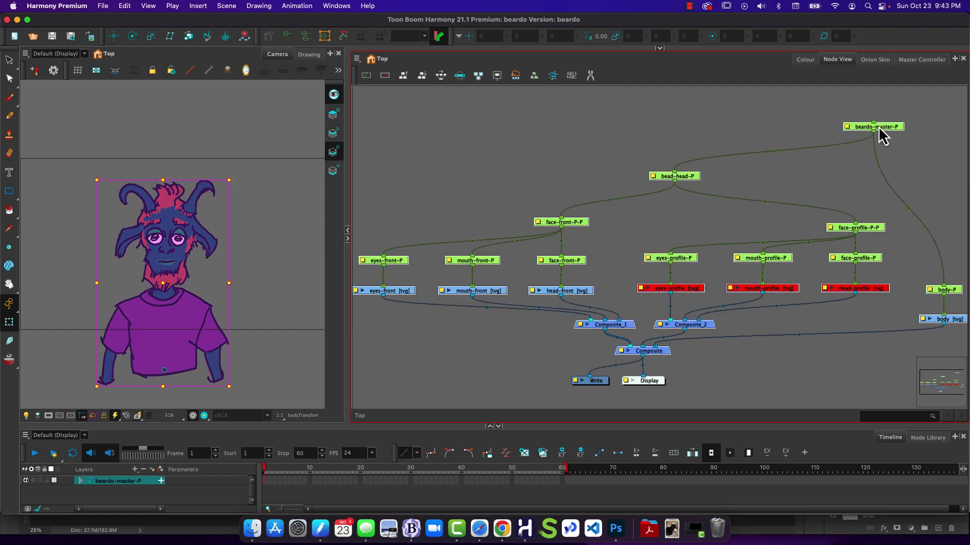
Step: Select the beardo-master-P node and expand the Library to show its folders
drag(879, 135, 879, 135)
click(660, 50)
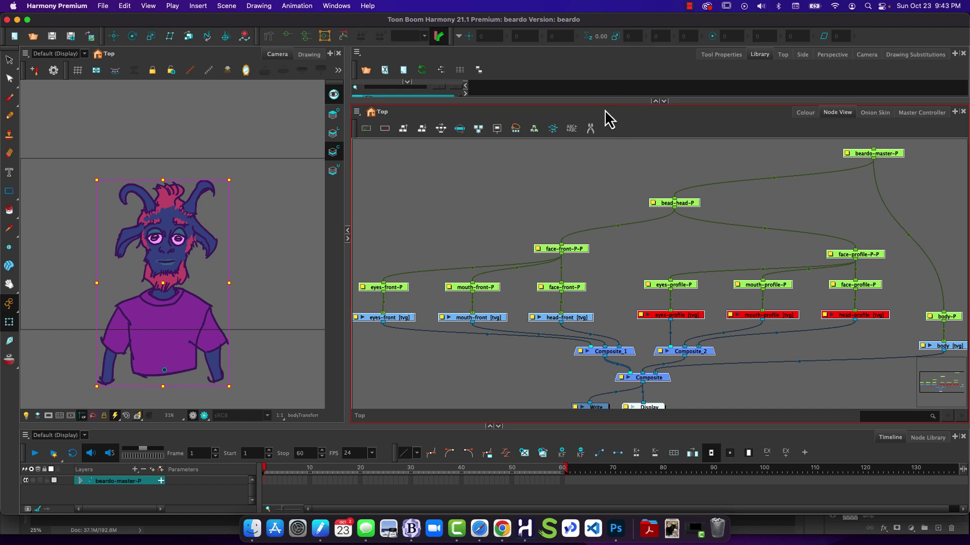
drag(602, 100, 589, 263)
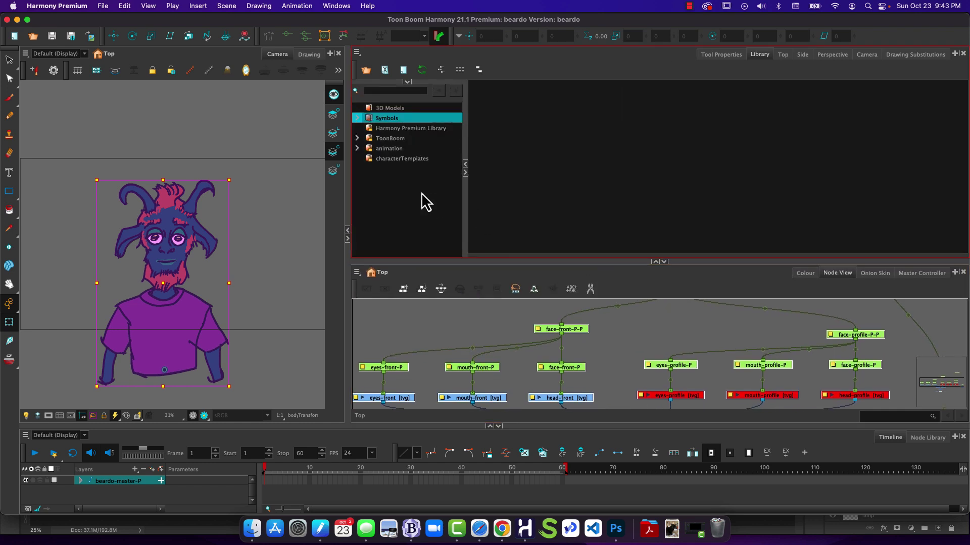
Step: Grant Right To Modify on characterTemplates and paste the rig as another template
click(412, 158)
right_click(411, 160)
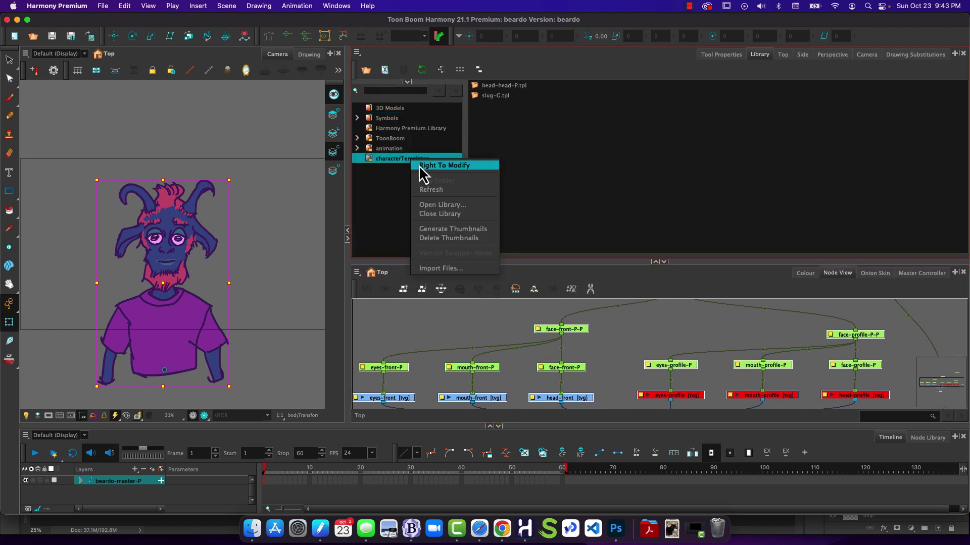
click(434, 166)
right_click(507, 141)
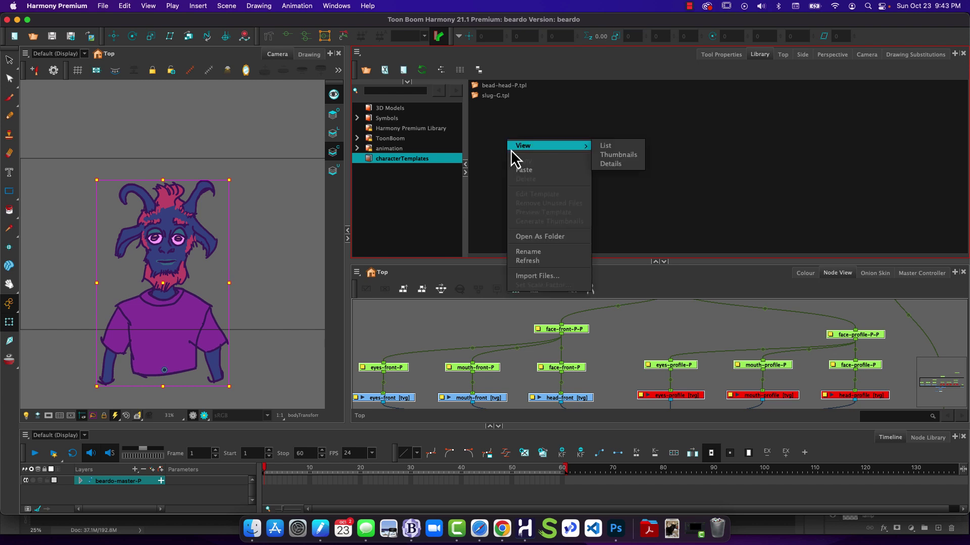
click(523, 170)
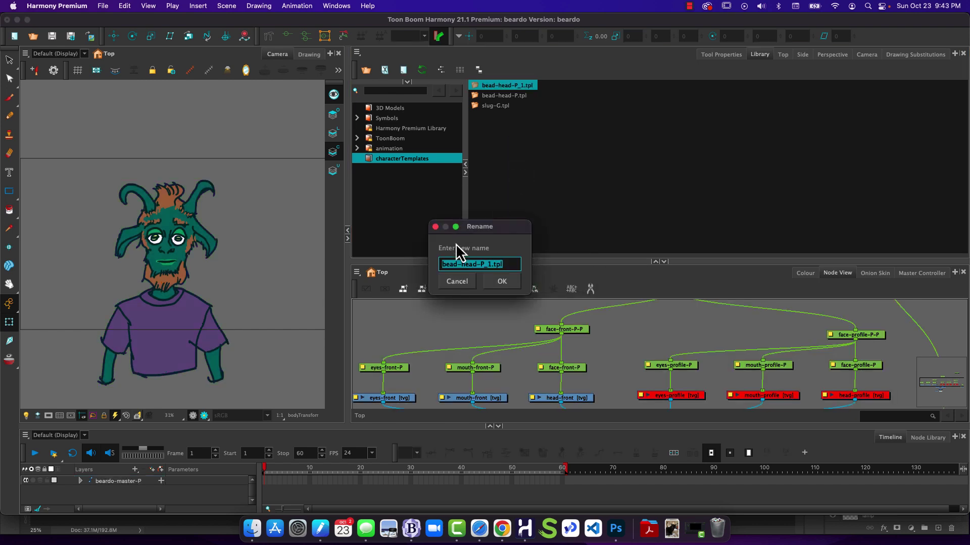
Step: Start renaming the new template with 'o-', then cancel to keep bead-head-P_1.tpl
click(481, 263)
drag(490, 264, 461, 268)
text(o-)
click(458, 281)
Step: Group all of the beardo rig's nodes into a single group node
click(655, 262)
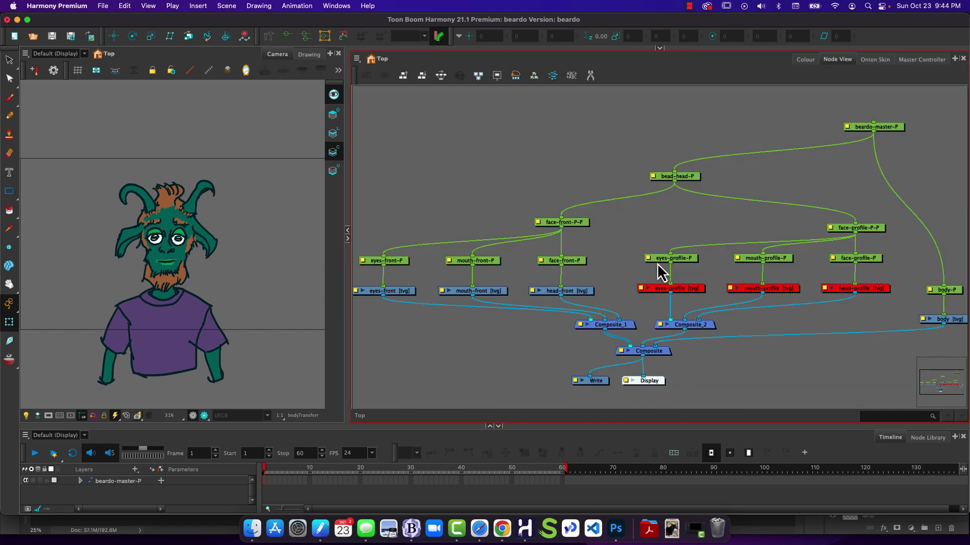
drag(366, 108, 908, 354)
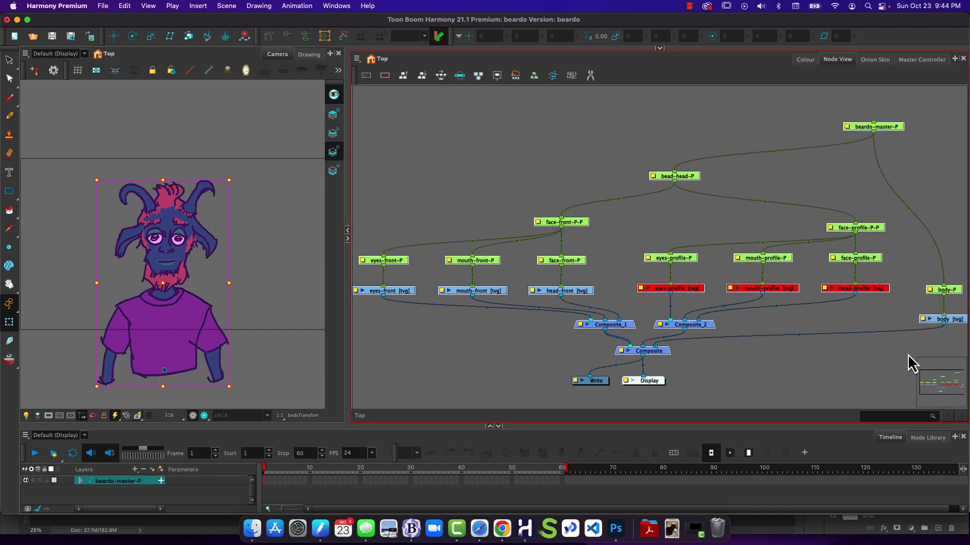
right_click(695, 229)
mouse_move(760, 441)
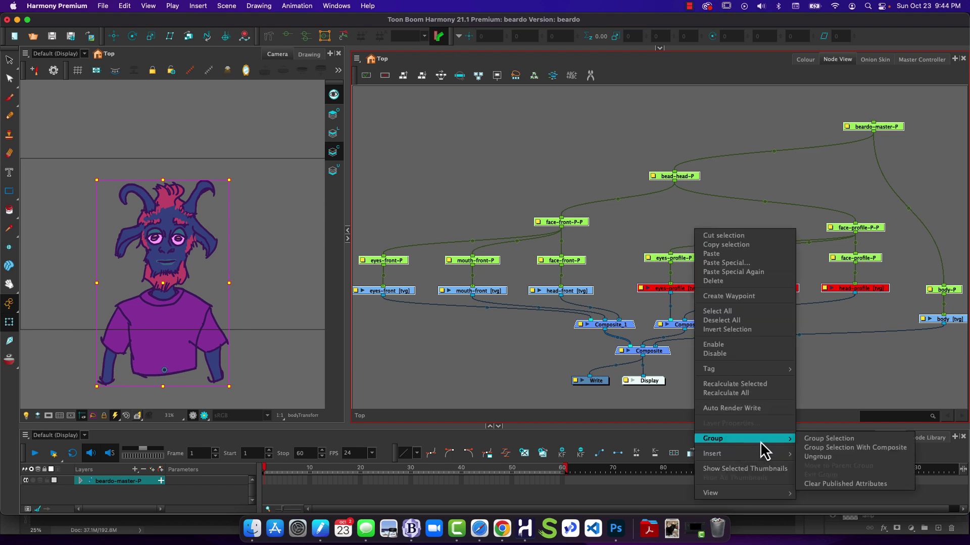
click(808, 441)
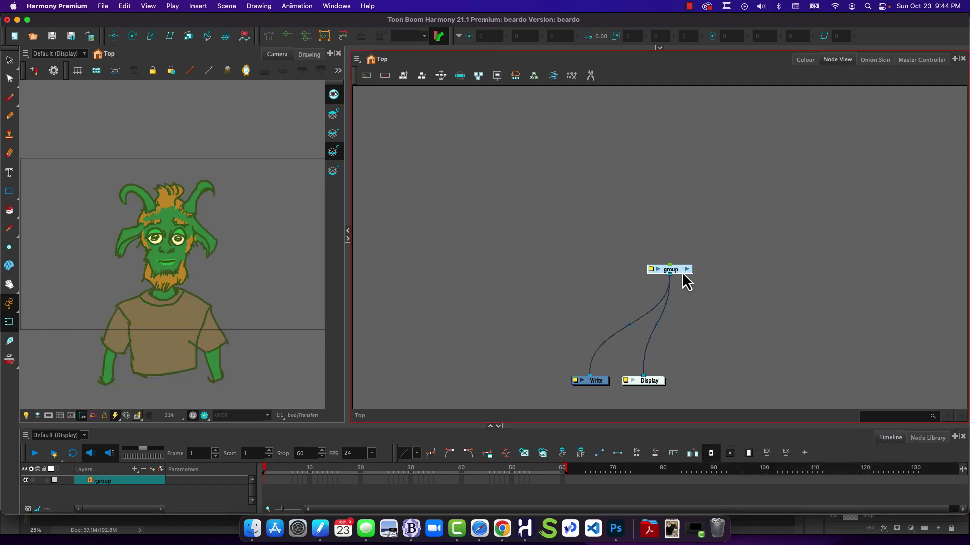
Step: Rename the group node to beardo-G in Layer Properties
double_click(650, 270)
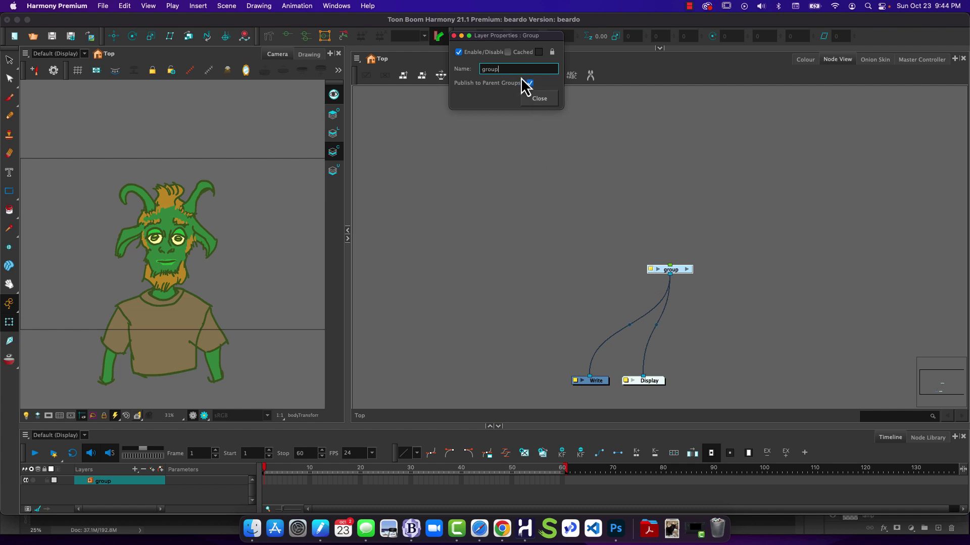
double_click(505, 69)
text(beardo)
text(-C)
click(532, 98)
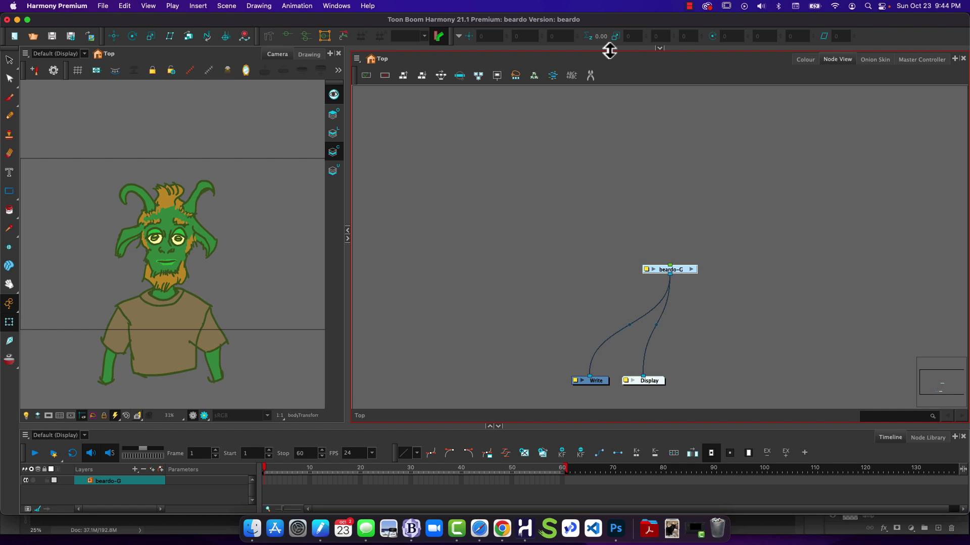
Step: Delete the bead-head-P.tpl and bead-head-P_1.tpl templates from characterTemplates
click(660, 48)
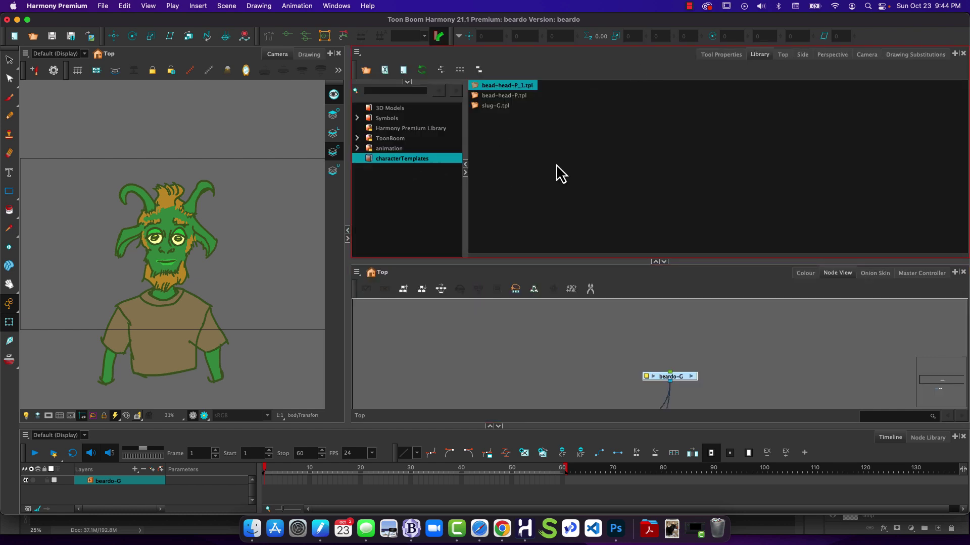
right_click(499, 98)
click(517, 138)
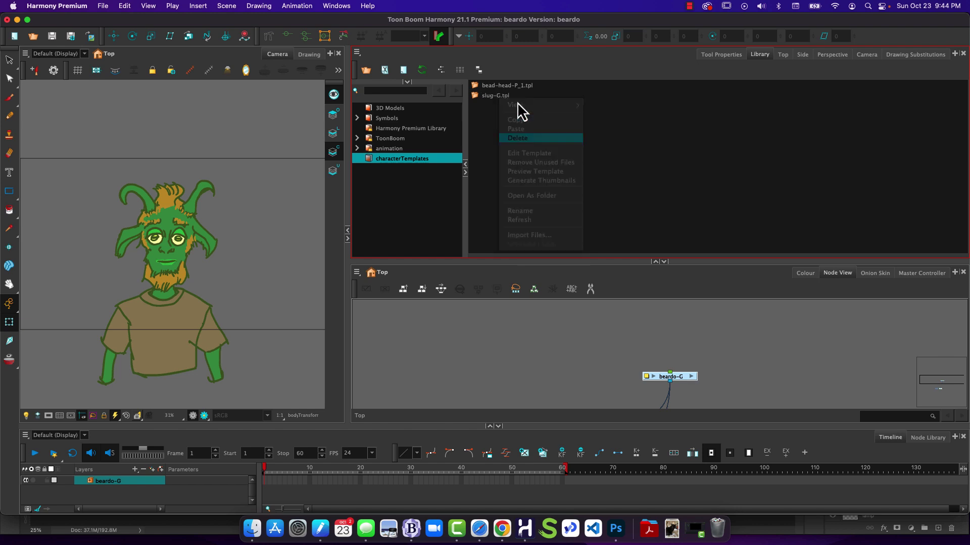
right_click(507, 90)
click(526, 127)
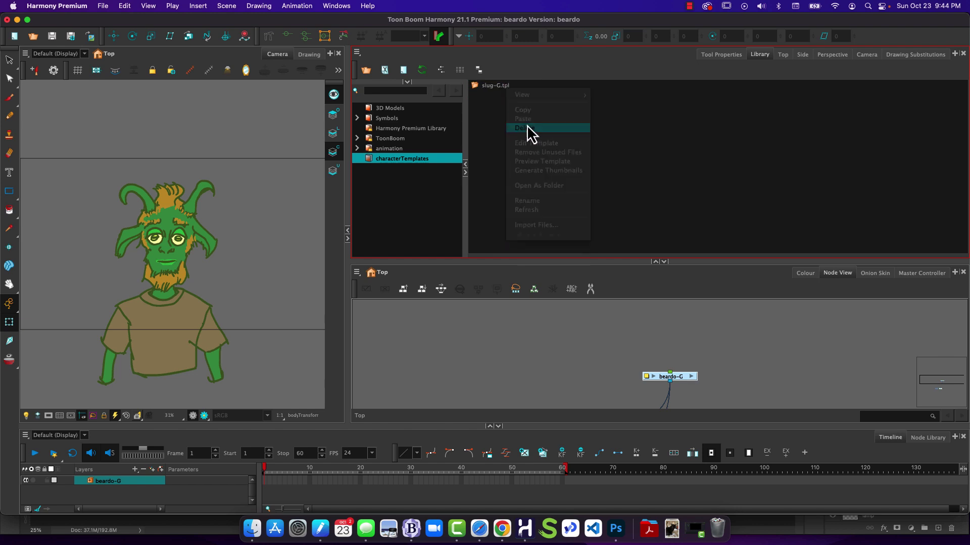
Step: Paste the grouped rig into characterTemplates as beardo-G.tpl
right_click(516, 127)
click(550, 157)
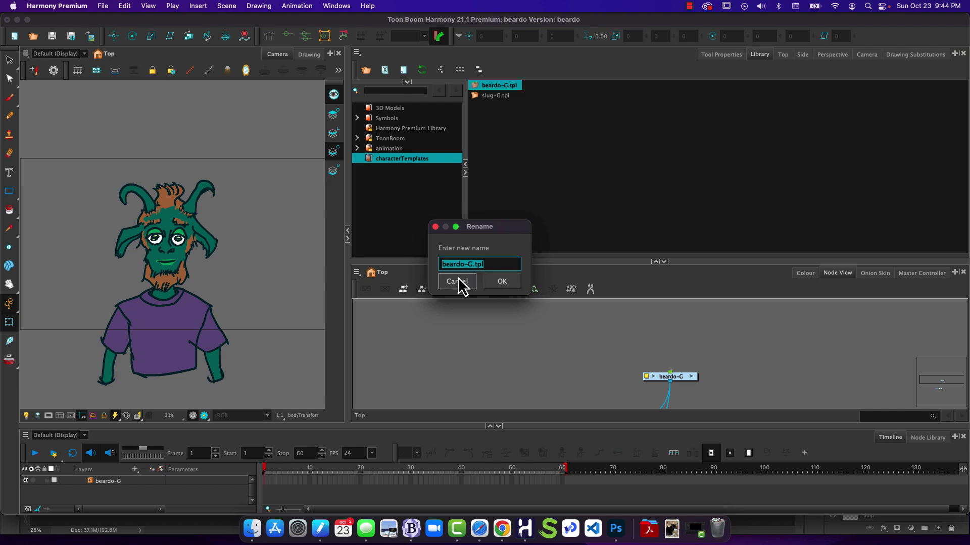
click(500, 285)
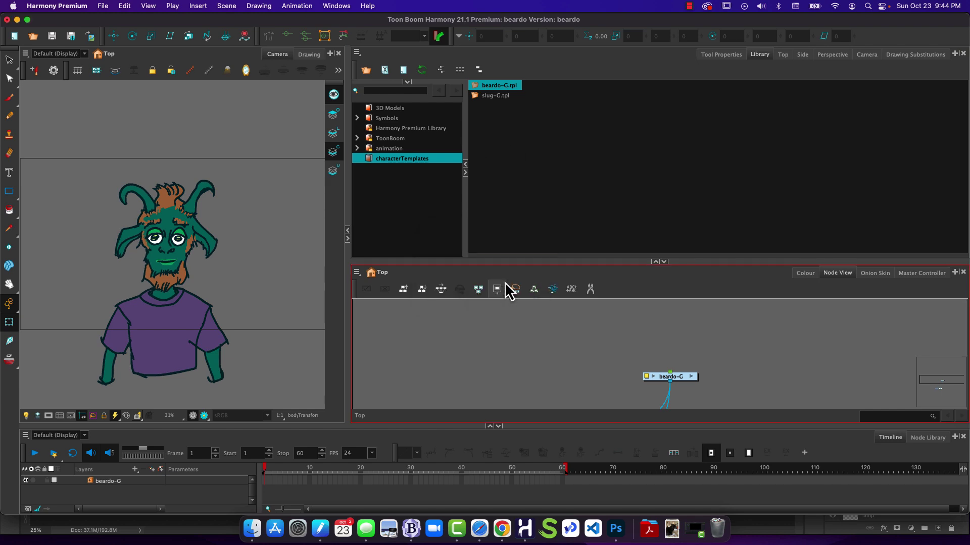
Step: Open templatesTest.xstage from recent scenes, discarding the beardo scene's changes
click(104, 6)
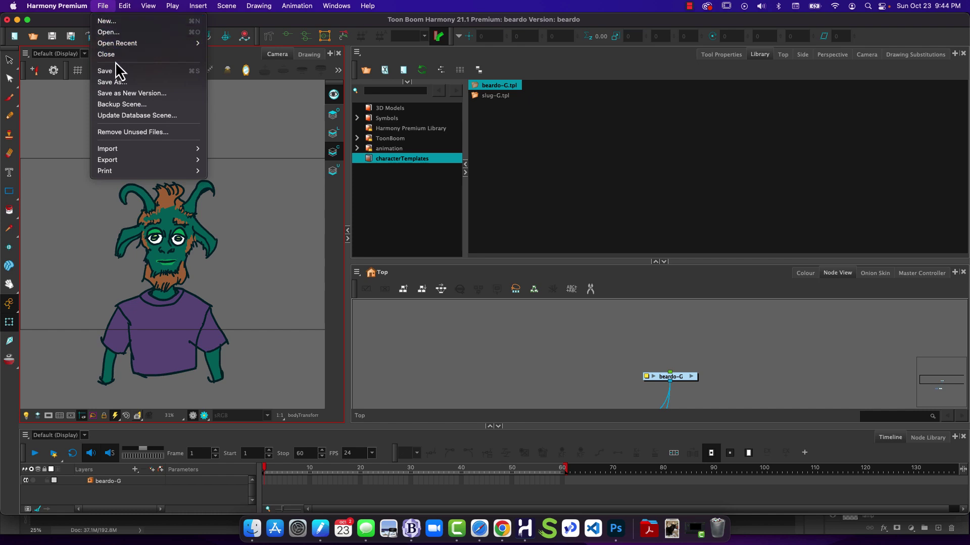
mouse_move(126, 43)
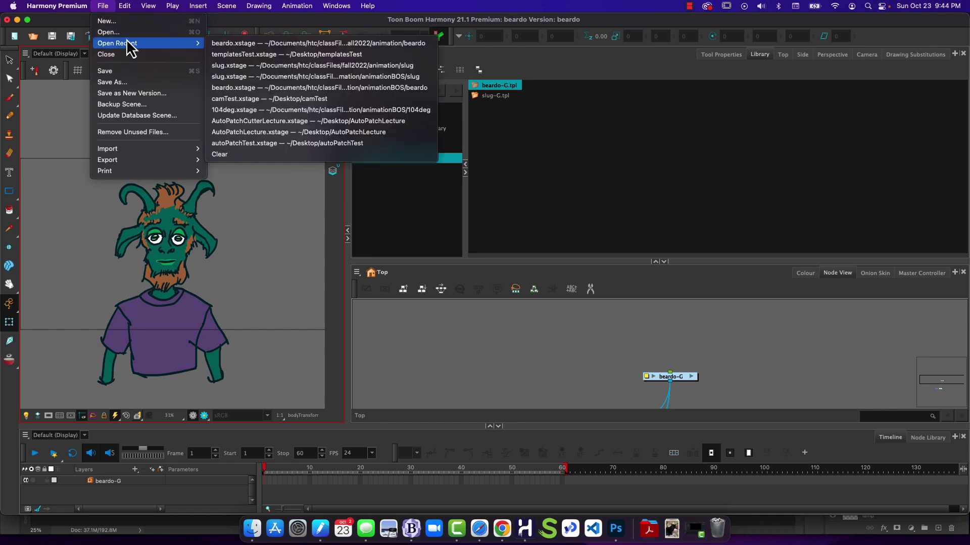
click(268, 51)
click(461, 281)
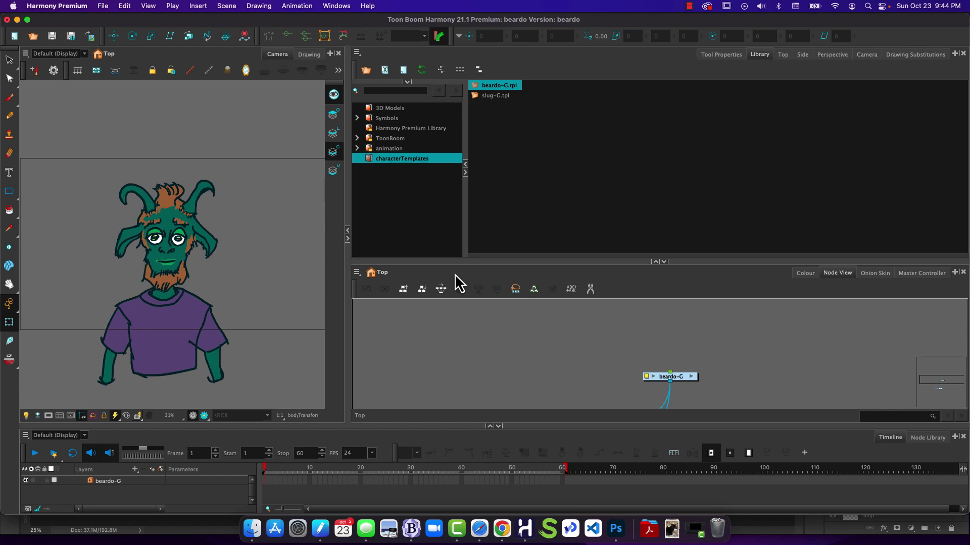
Step: Drag beardo-G.tpl from characterTemplates into the templatesTest node graph
click(399, 158)
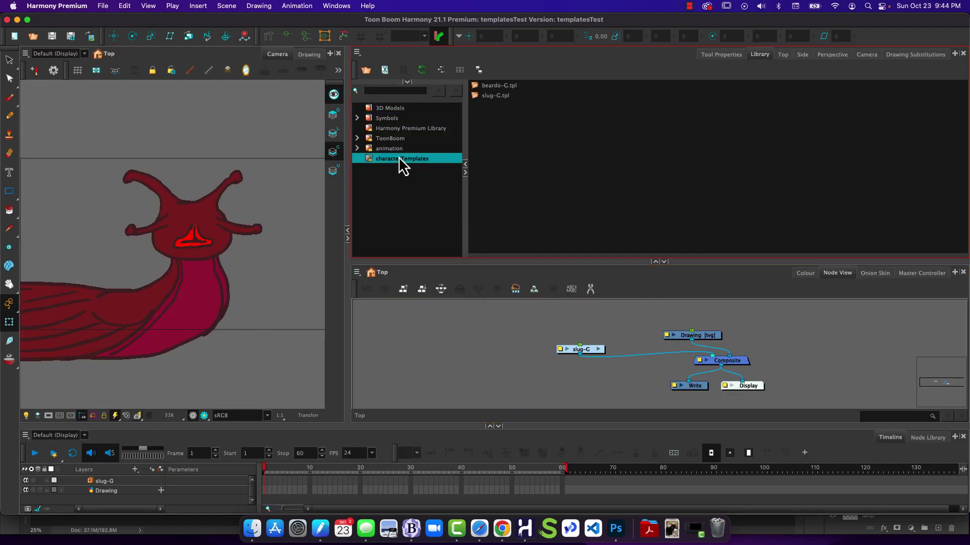
click(509, 86)
drag(503, 135, 701, 371)
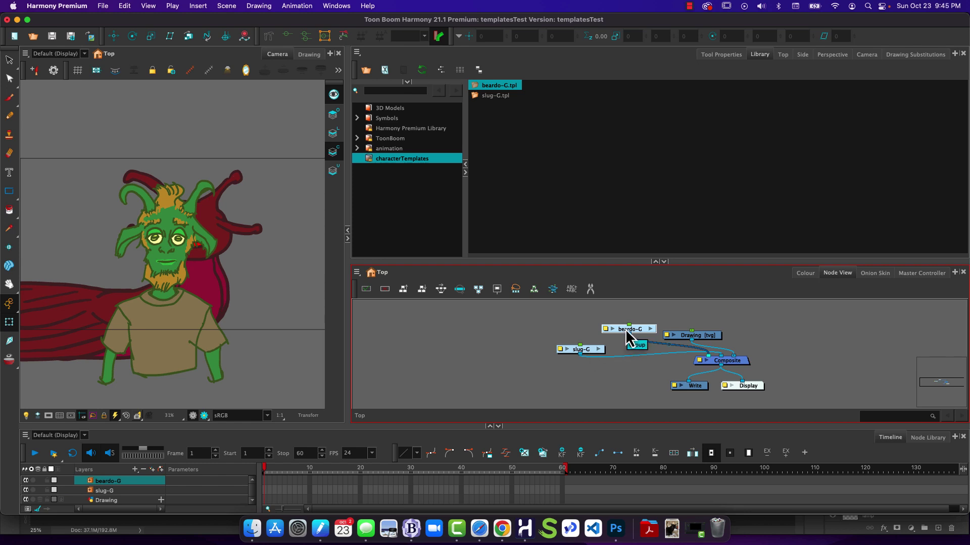
Step: Add pegs beardo-G-P and slug-G-P above the beardo-G and slug-G groups in the node graph
key(super+p)
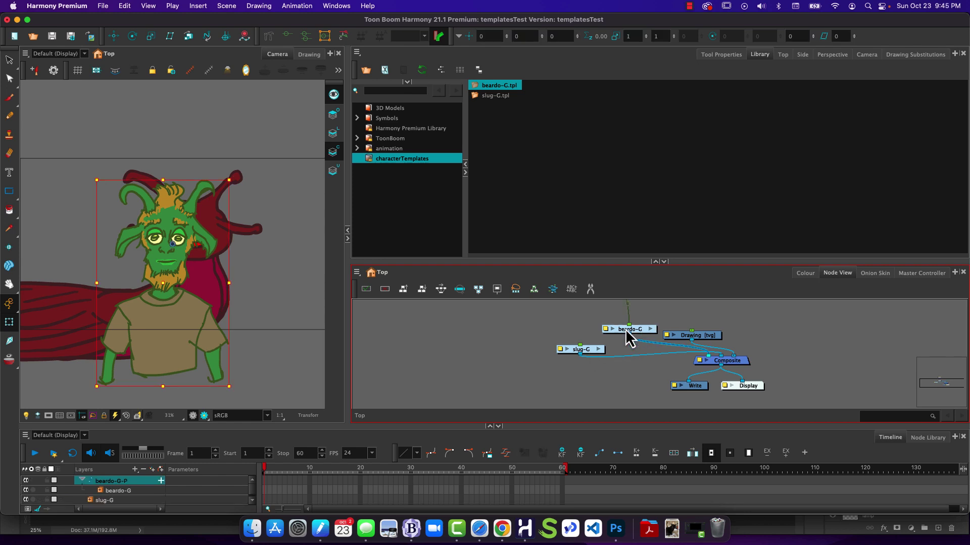
click(655, 262)
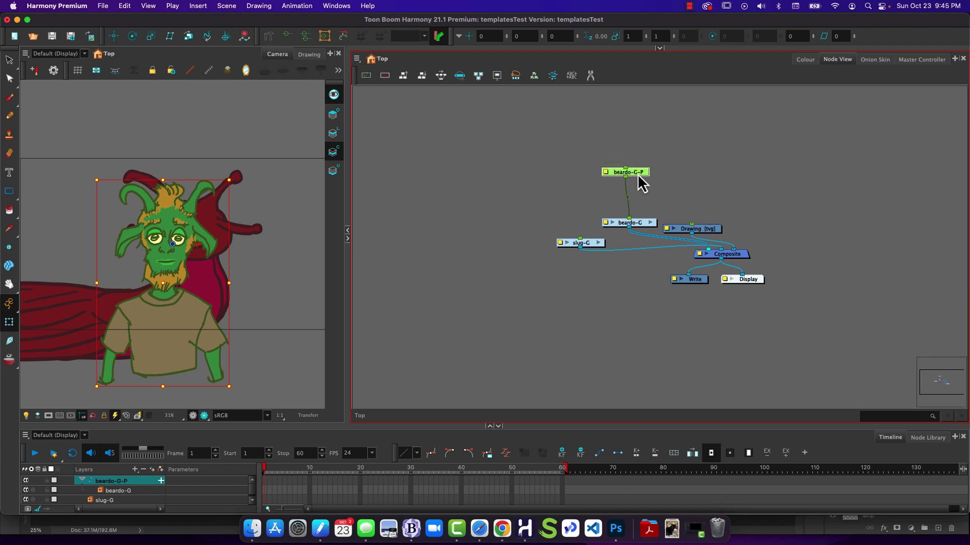
drag(637, 177, 641, 190)
click(595, 246)
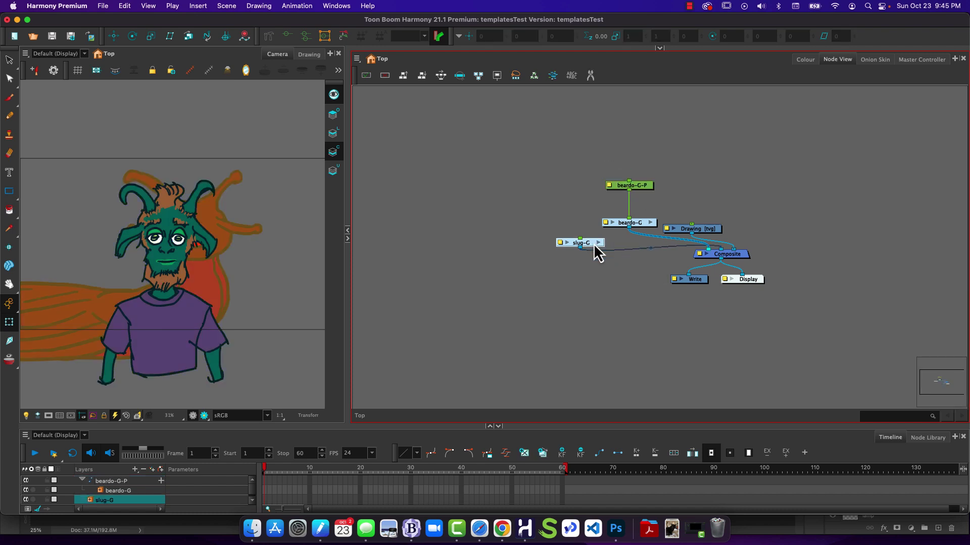
key(super+p)
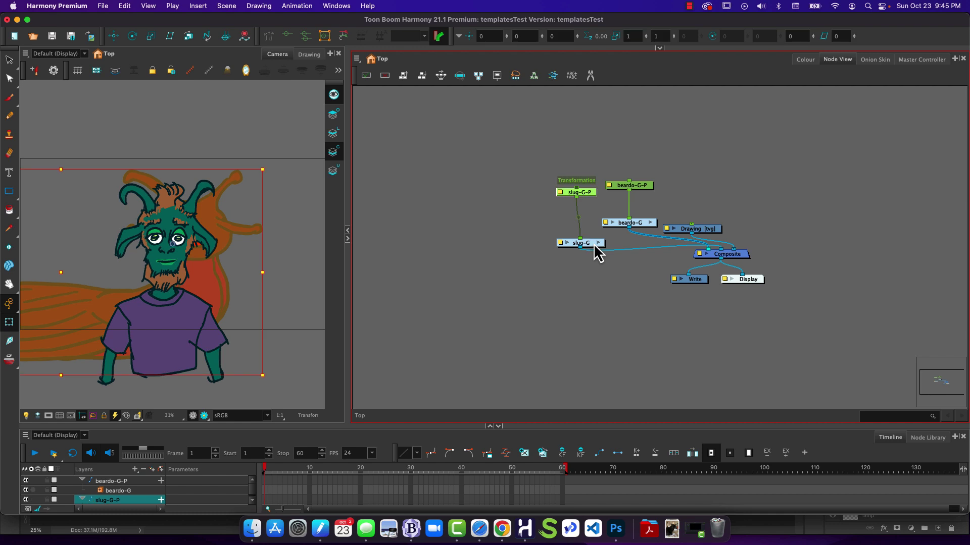
drag(585, 204, 588, 215)
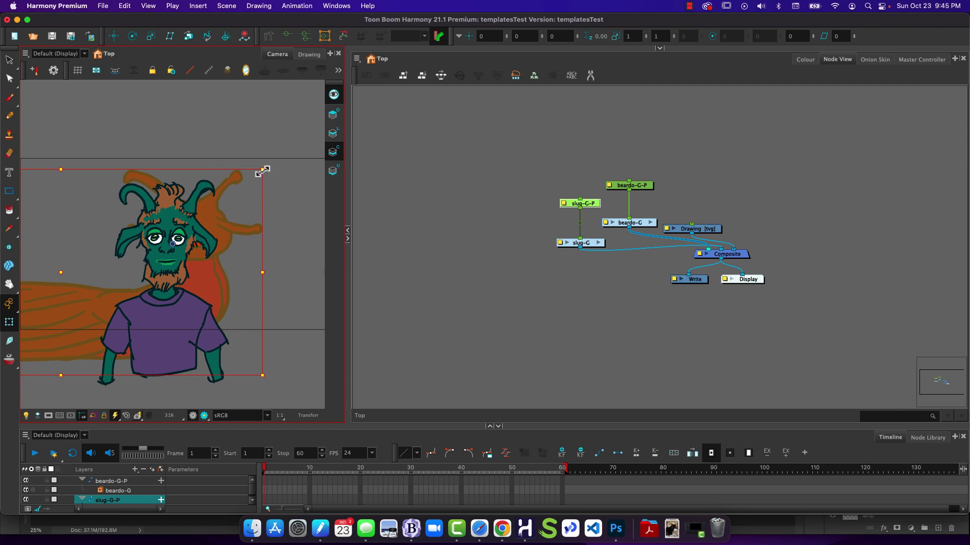
Step: Shrink the slug and beardo, moving the slug left and beardo to the right
mouse_move(263, 171)
mouse_down()
mouse_move(205, 207)
mouse_move(209, 213)
mouse_up()
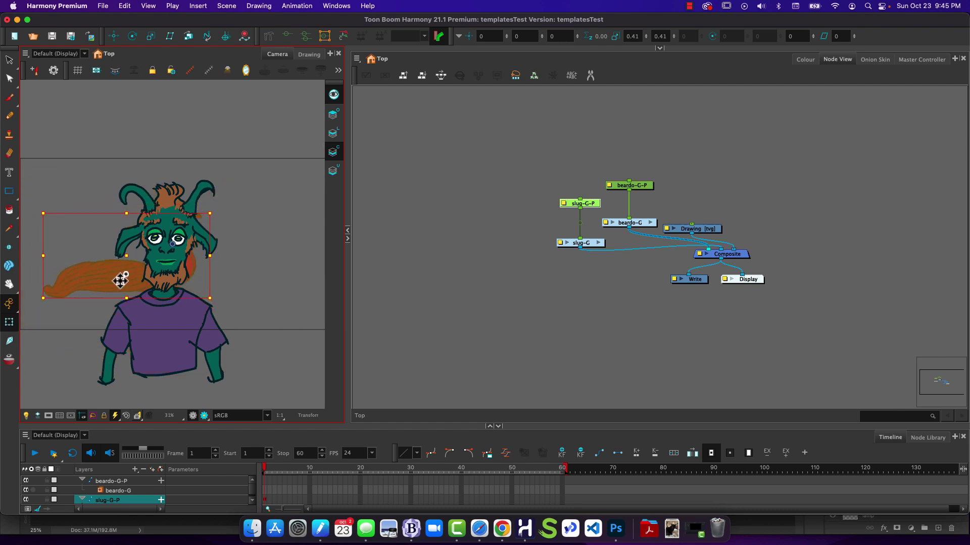
mouse_move(120, 280)
mouse_down()
mouse_move(47, 288)
mouse_move(43, 307)
mouse_up()
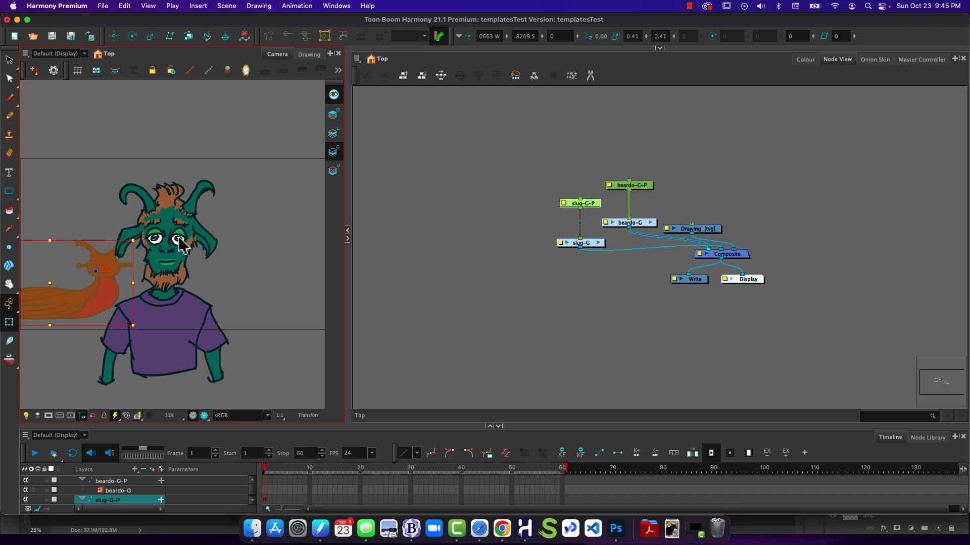
click(632, 186)
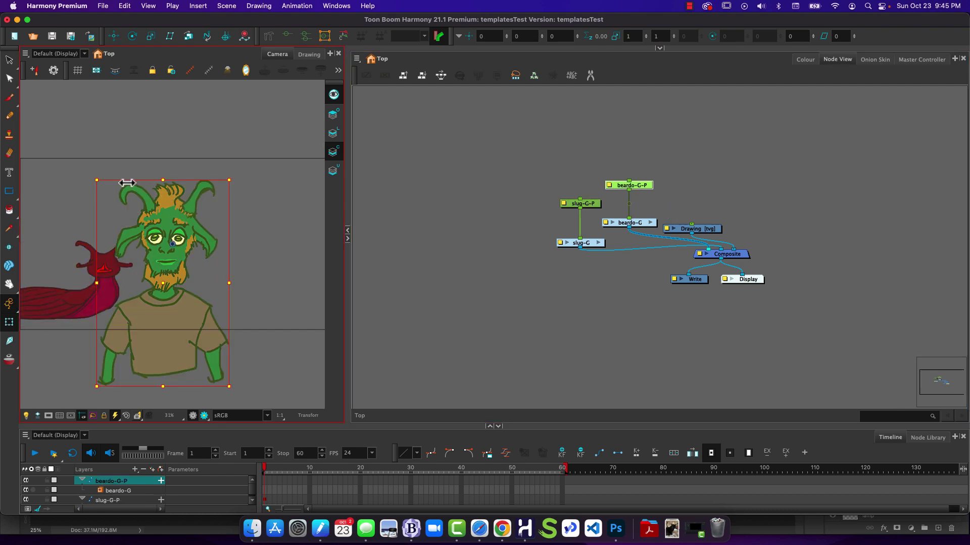
drag(96, 181, 125, 212)
drag(167, 299, 225, 314)
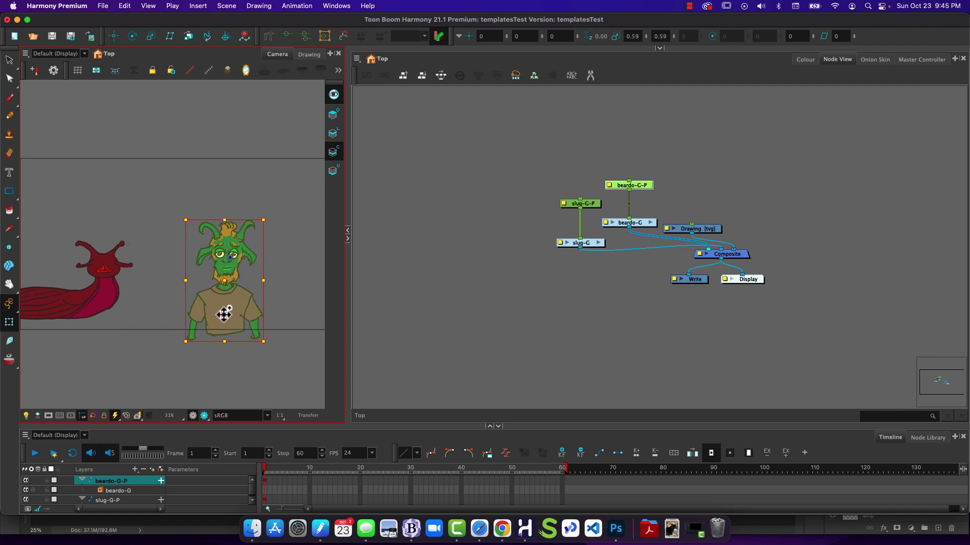
Step: Nudge the slug slightly to the right using its peg, then deselect it
click(92, 303)
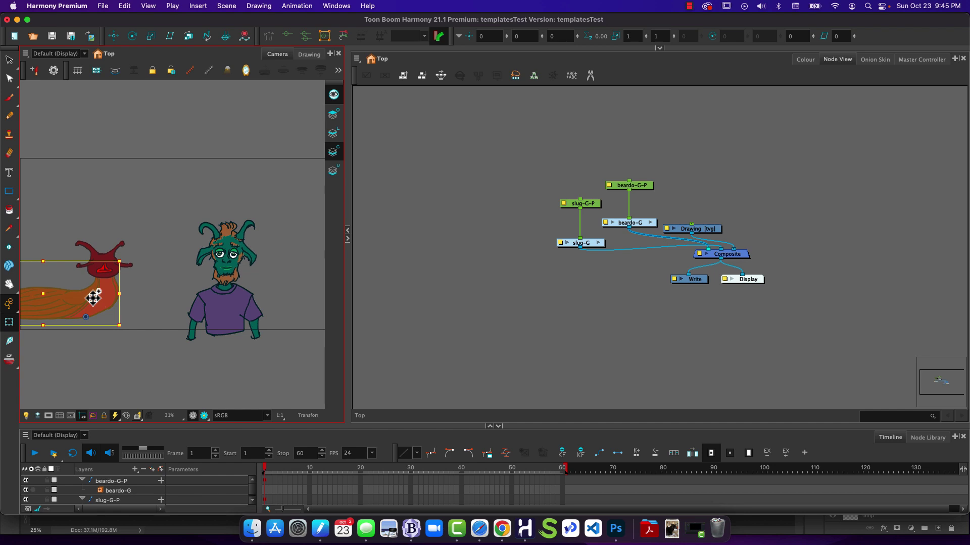
click(579, 203)
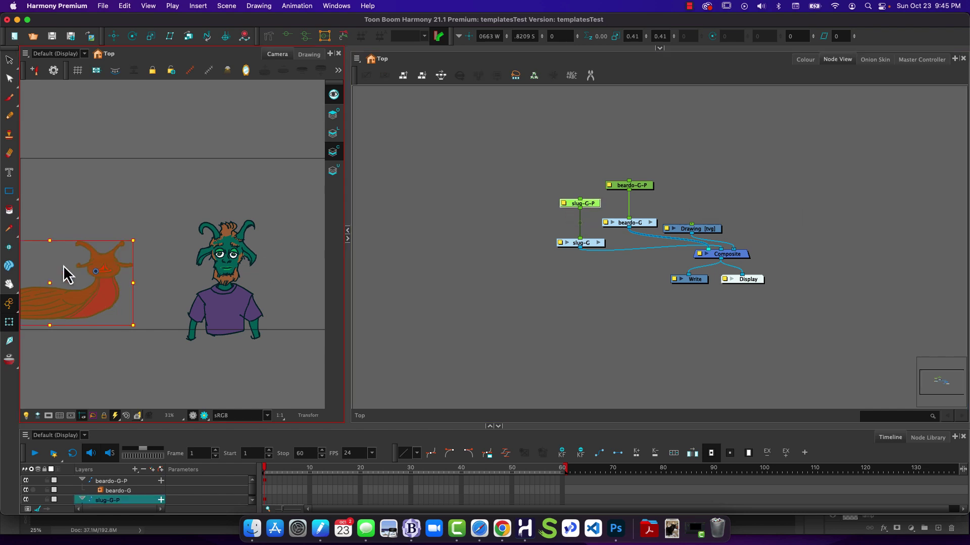
drag(80, 300, 115, 299)
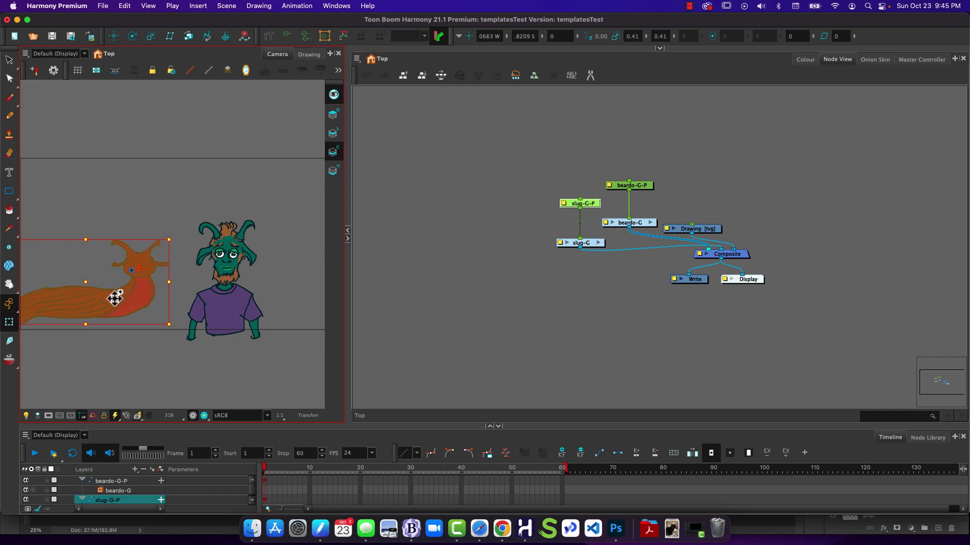
click(511, 236)
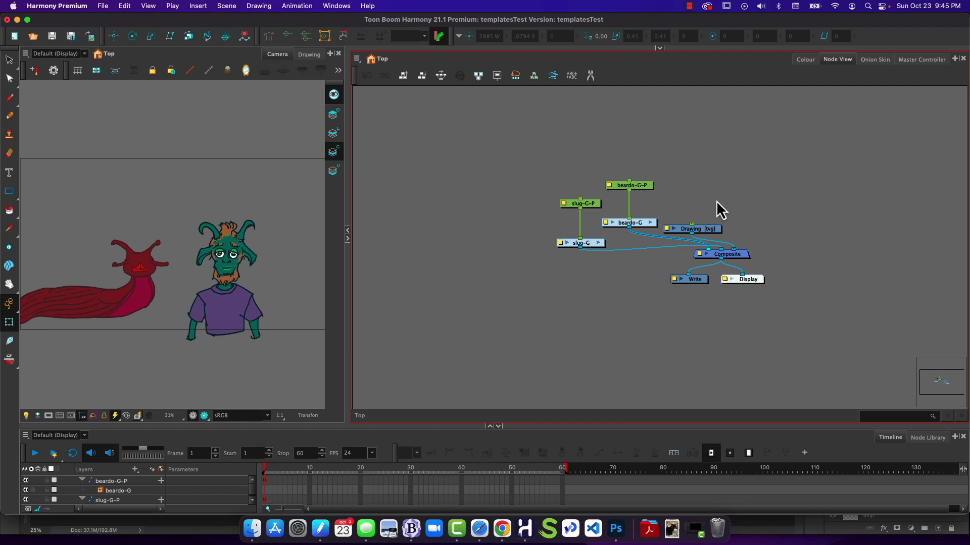
Step: Expand the Library panel above the Node View, showing characterTemplates with beardo-G.tpl and slug-G.tpl
click(659, 49)
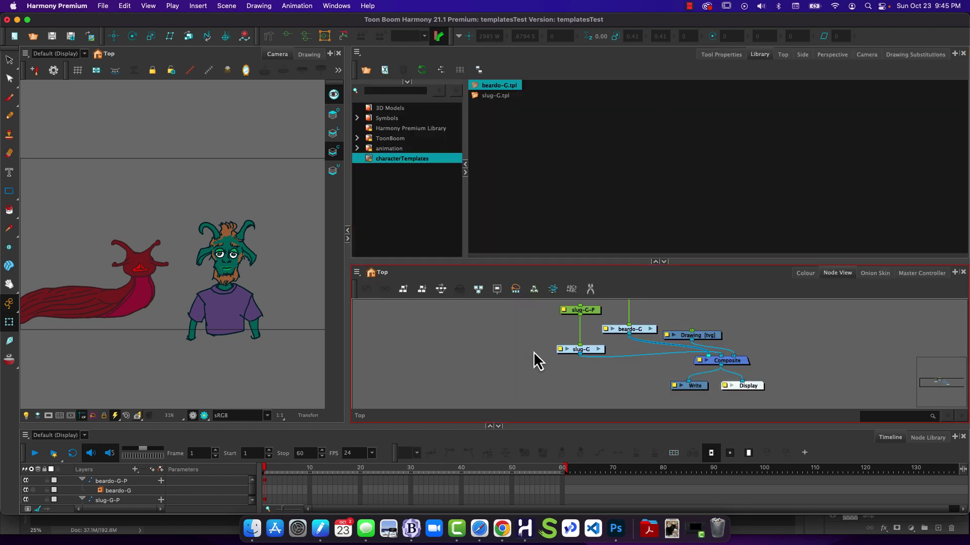